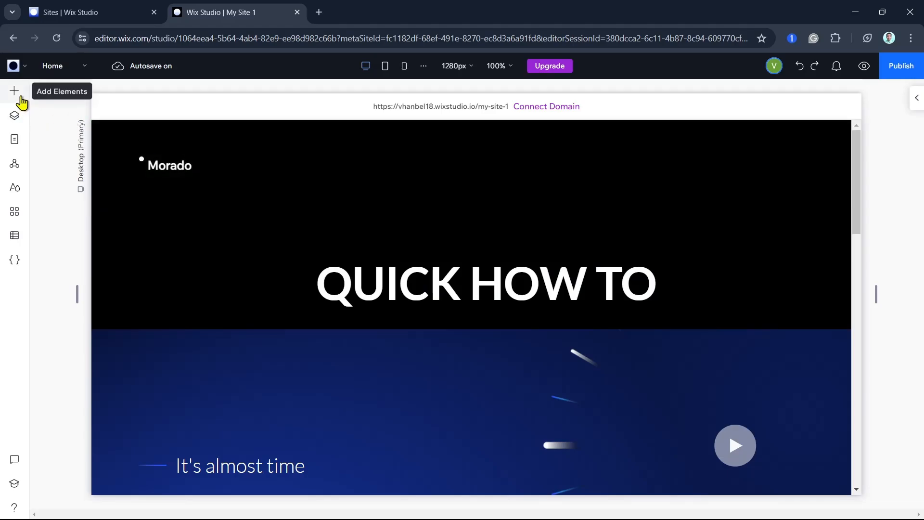
# Step: Add a horizontal menu and attach it to the header, vertically aligned with the Morado logo
pyautogui.click(20, 97)
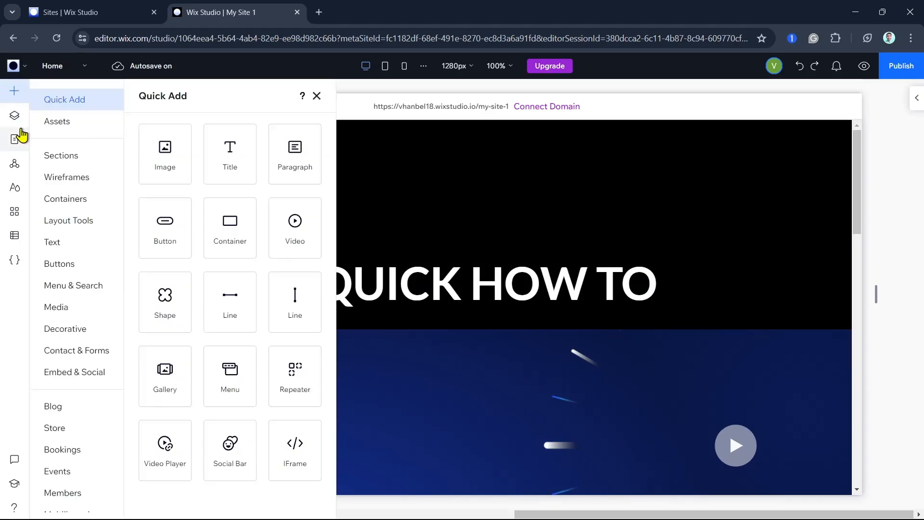
pyautogui.click(224, 390)
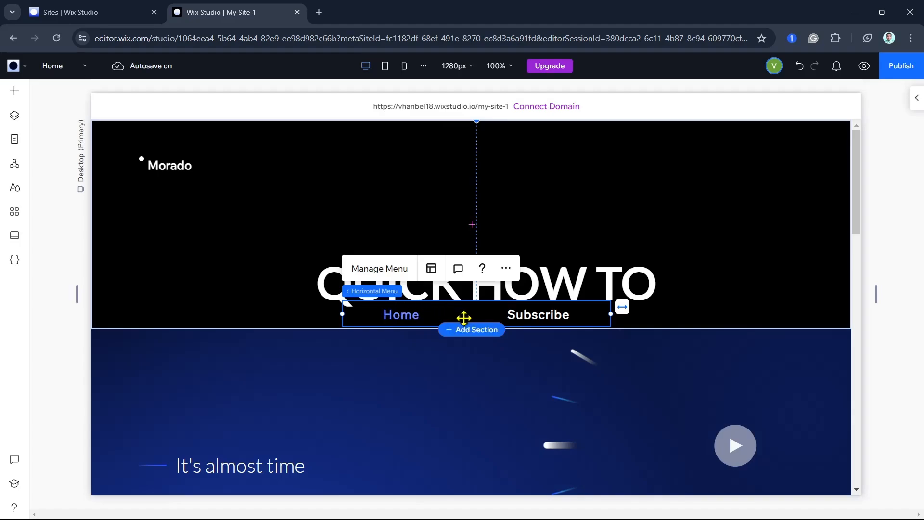
pyautogui.moveTo(476, 315); pyautogui.dragTo(473, 165)
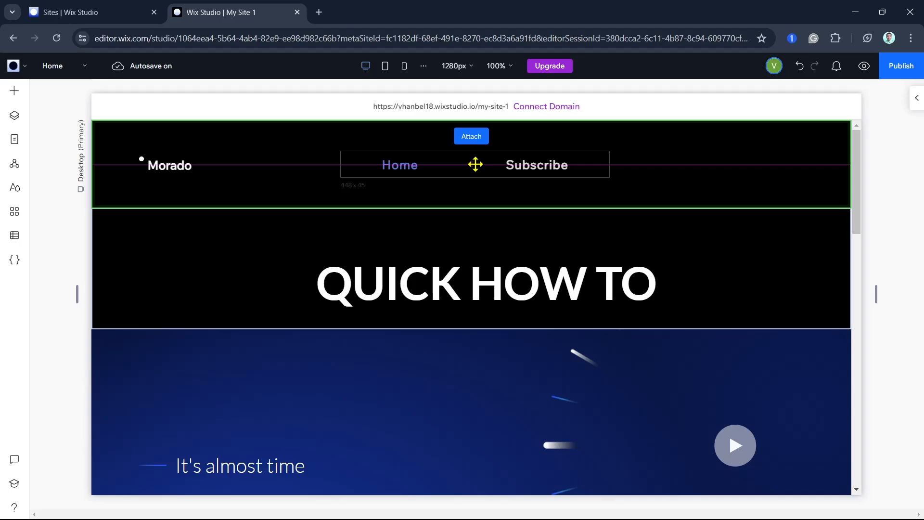
pyautogui.moveTo(475, 171); pyautogui.dragTo(474, 172)
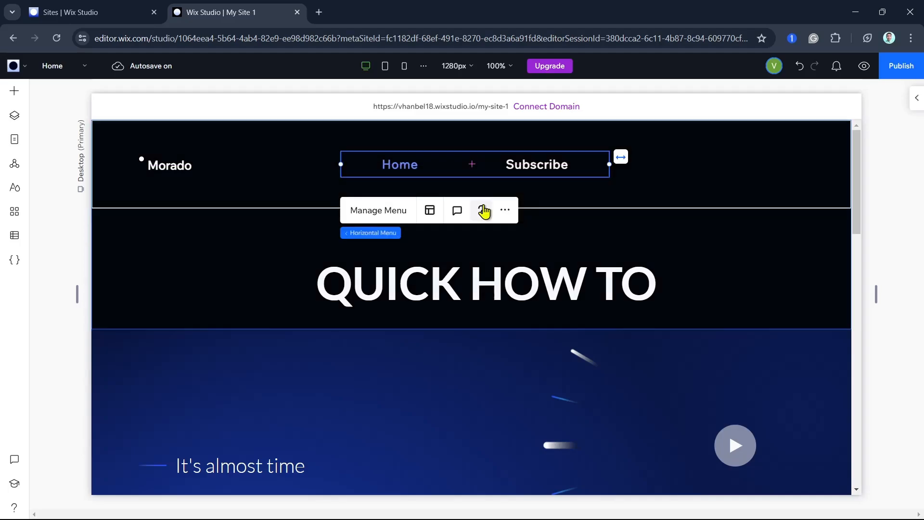
pyautogui.moveTo(475, 162)
pyautogui.mouseDown()
pyautogui.moveTo(676, 163)
pyautogui.moveTo(480, 161)
pyautogui.mouseUp()
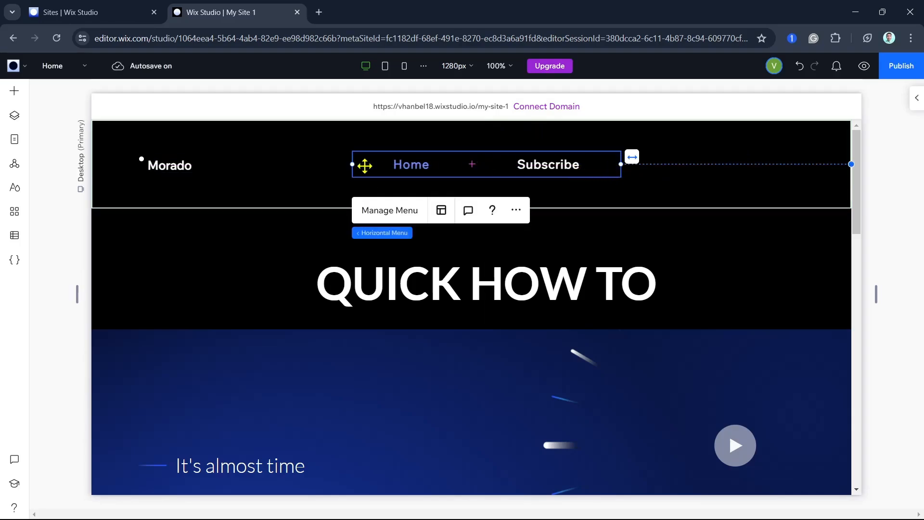
# Step: Widen the header's horizontal menu to about 560 px and centre it horizontally in the header
pyautogui.moveTo(355, 164); pyautogui.dragTo(284, 165)
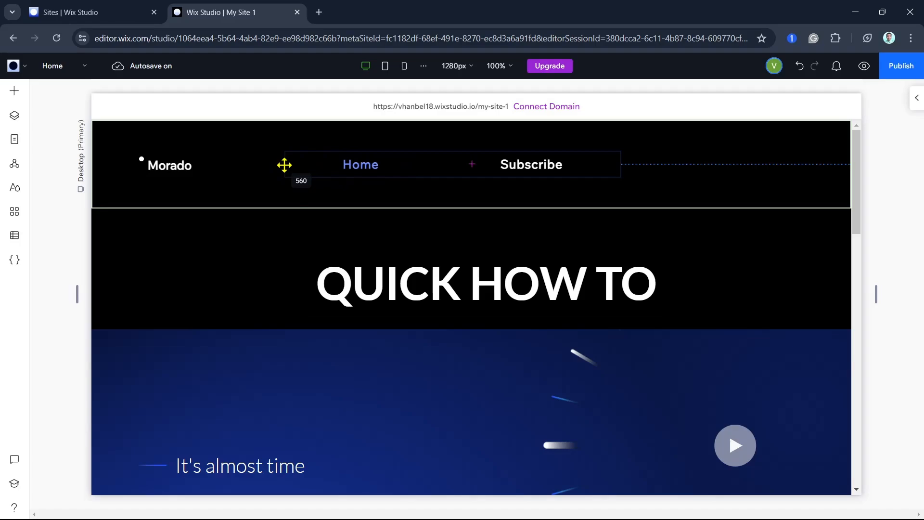
pyautogui.click(416, 159)
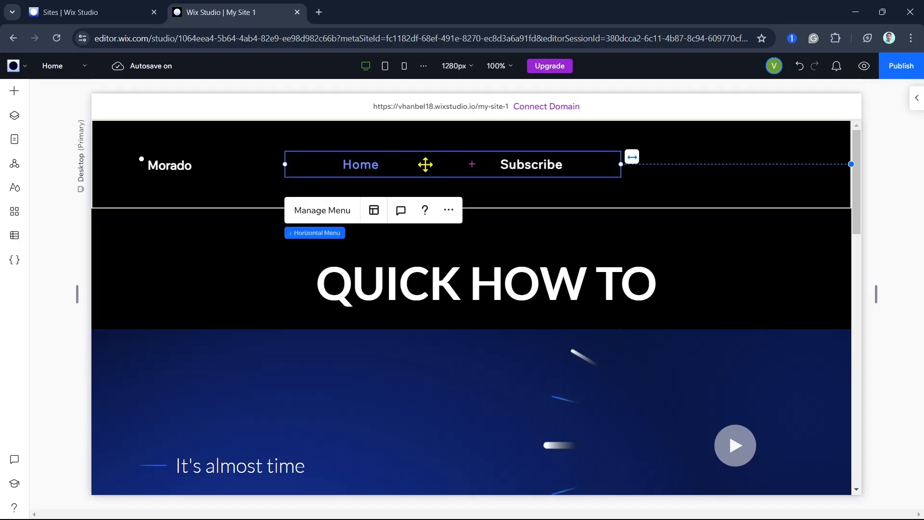
pyautogui.moveTo(425, 165); pyautogui.dragTo(439, 164)
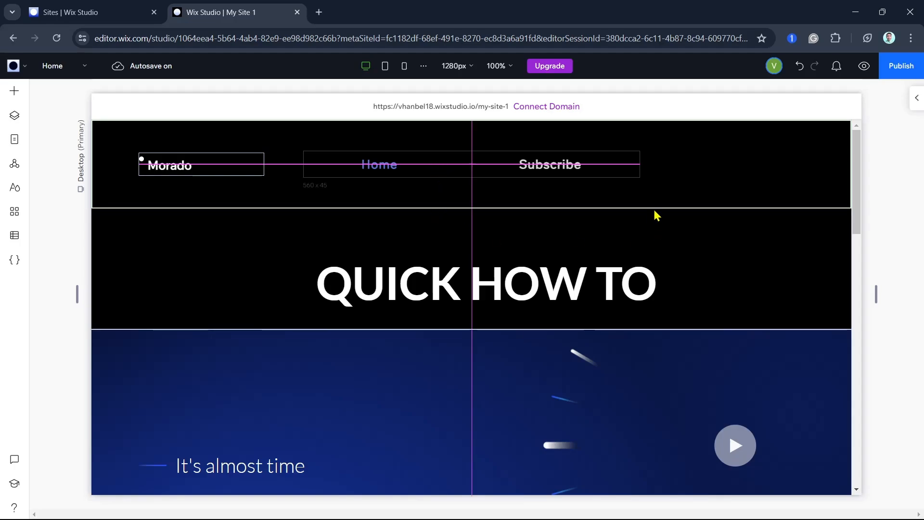
pyautogui.click(686, 160)
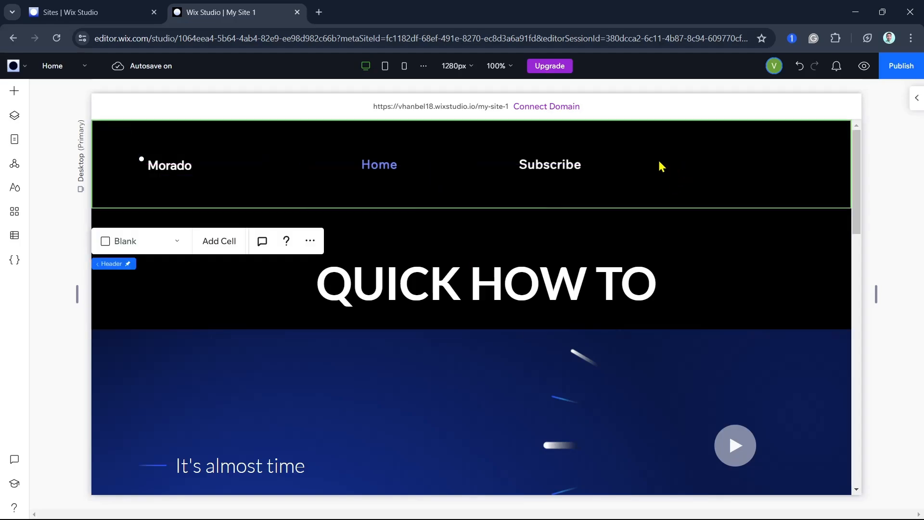
# Step: Rename the Subscribe item of the header menu as About Us
pyautogui.click(386, 164)
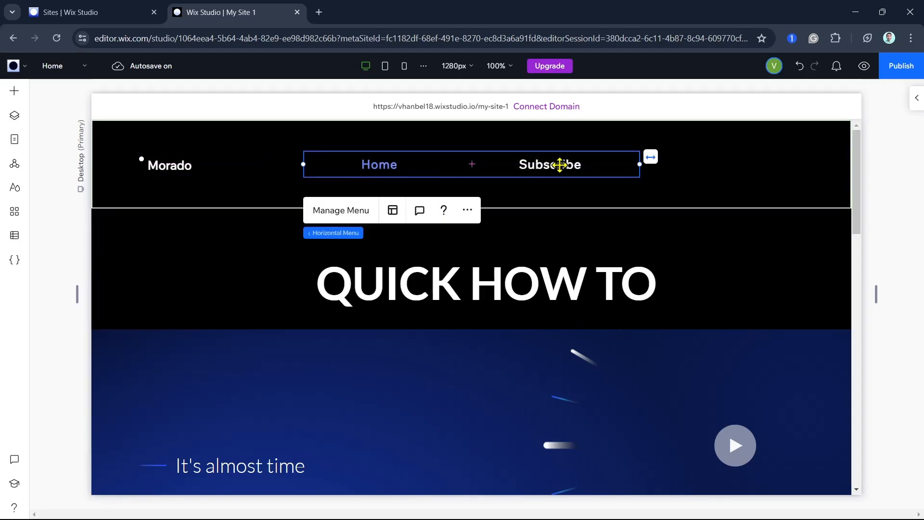
pyautogui.click(353, 217)
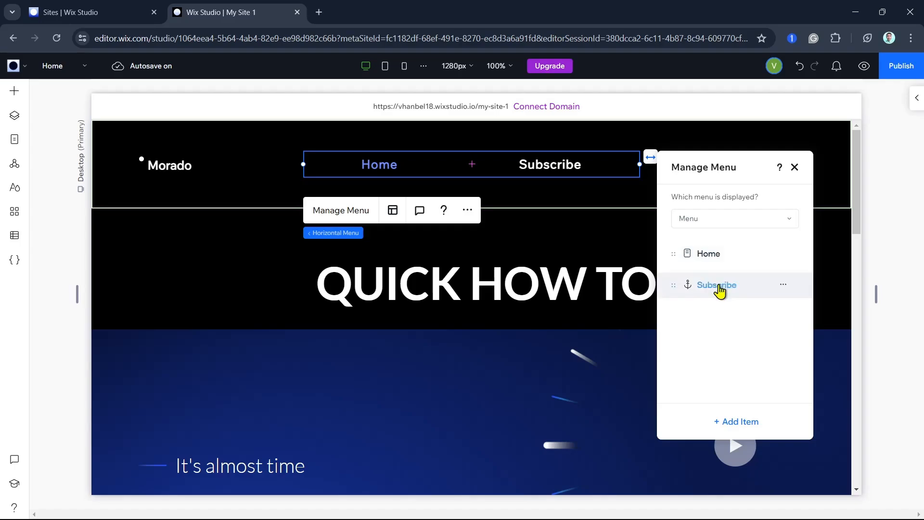
pyautogui.click(783, 286)
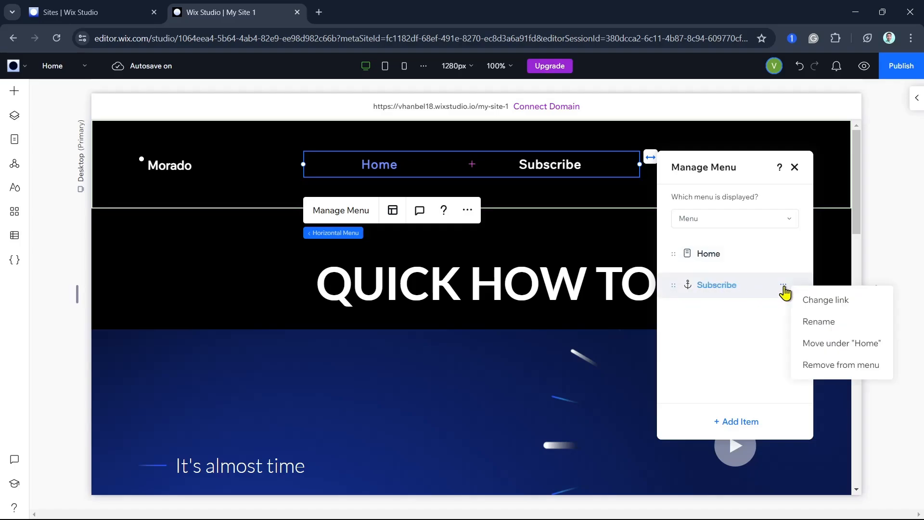
pyautogui.click(818, 321)
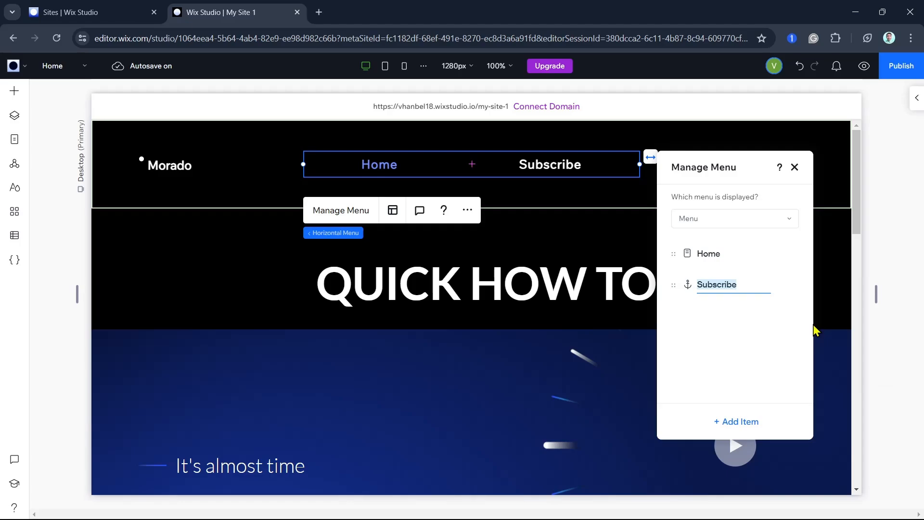
pyautogui.write('About Us')
pyautogui.click(761, 311)
pyautogui.moveTo(745, 294)
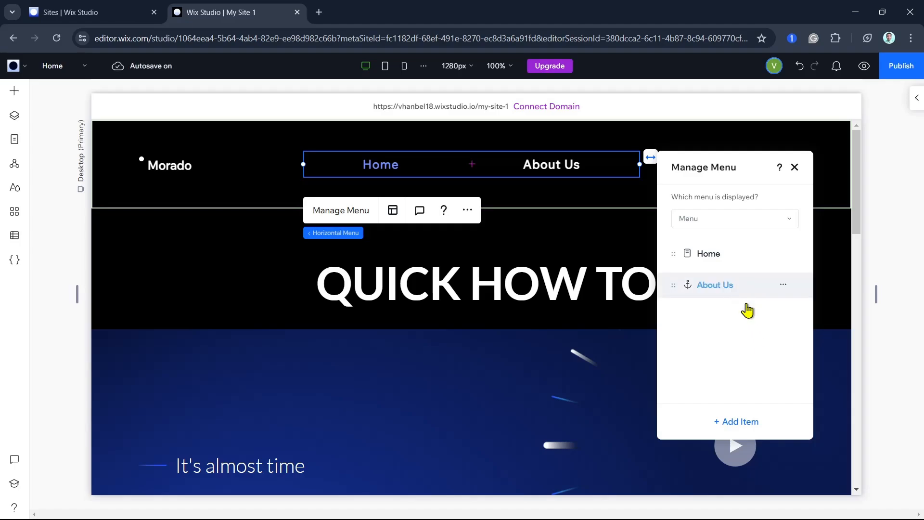
pyautogui.click(749, 432)
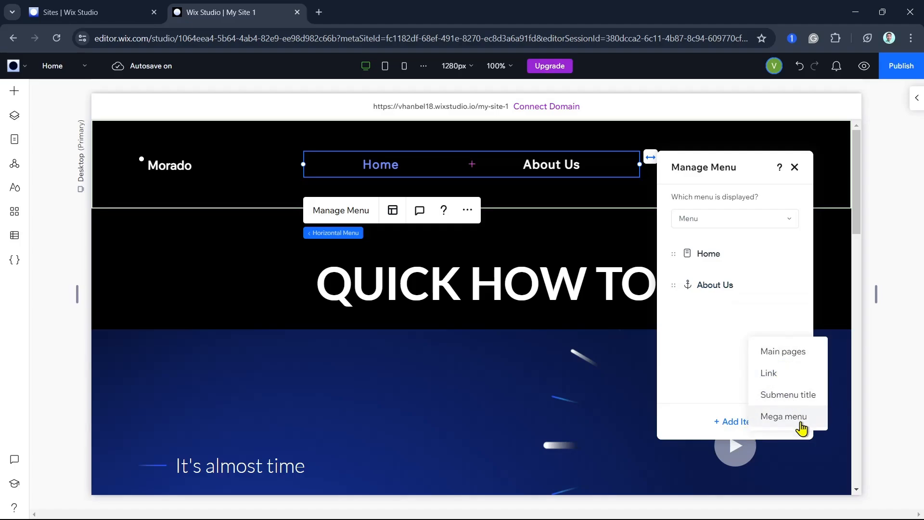
pyautogui.click(795, 353)
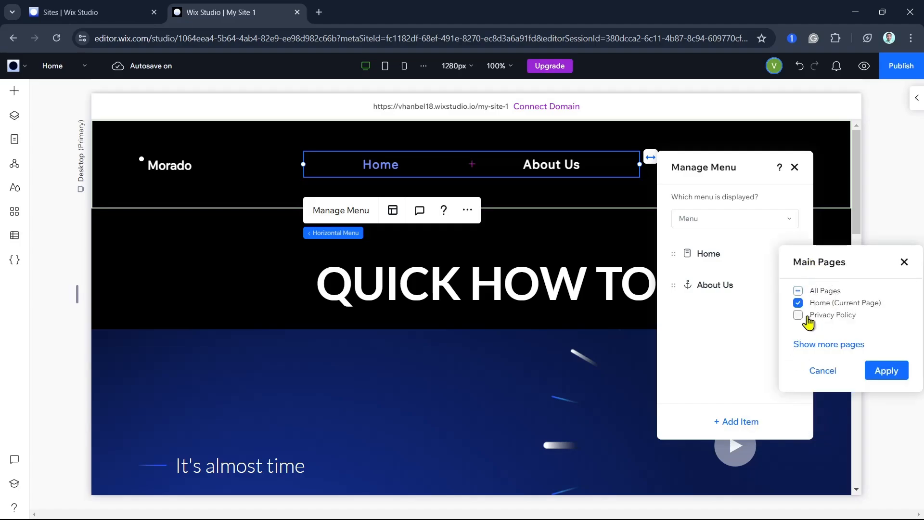
pyautogui.click(824, 374)
# Step: Add a mega menu item after About Us in the header menu
pyautogui.click(748, 422)
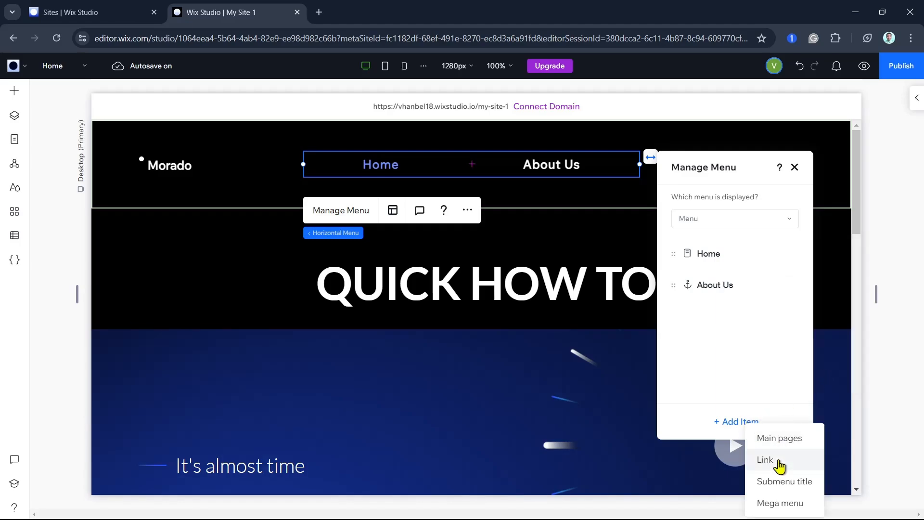
pyautogui.click(785, 504)
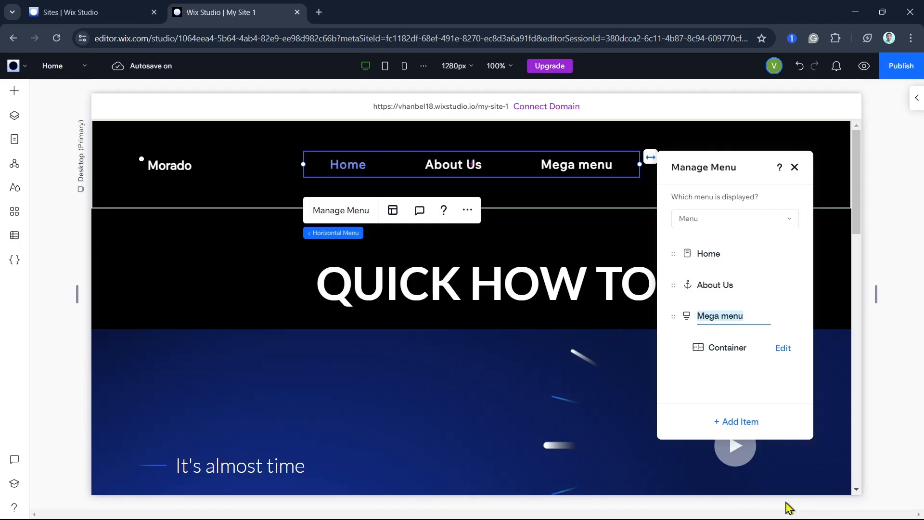
pyautogui.write('Contact U')
pyautogui.press('Escape')
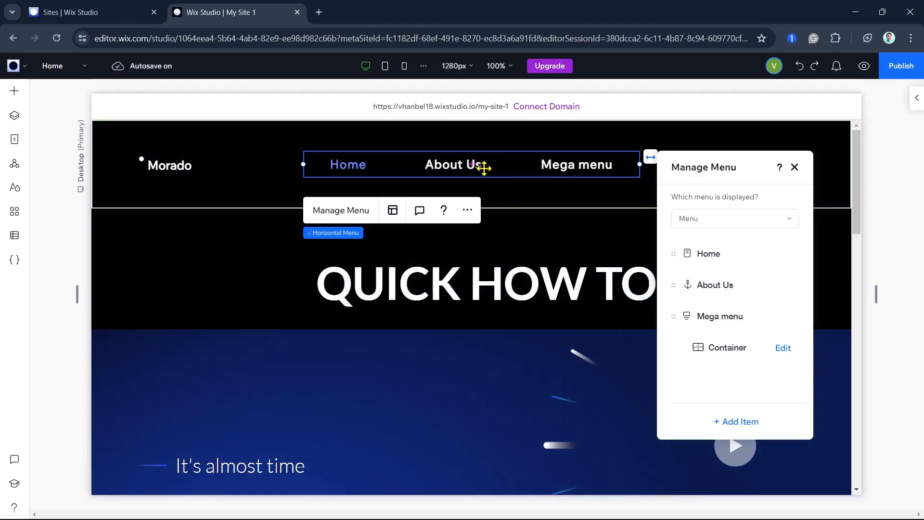
# Step: Rename the new mega menu item as Contact Us
pyautogui.click(734, 426)
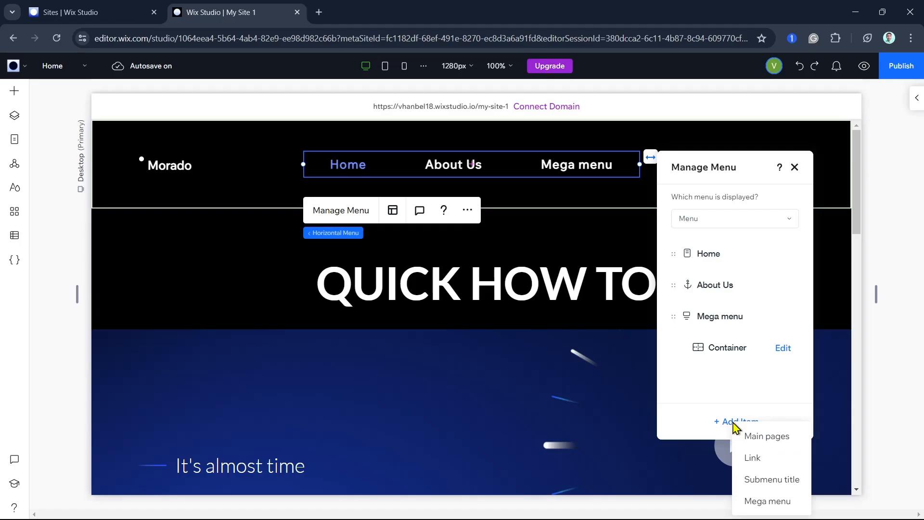
pyautogui.click(782, 315)
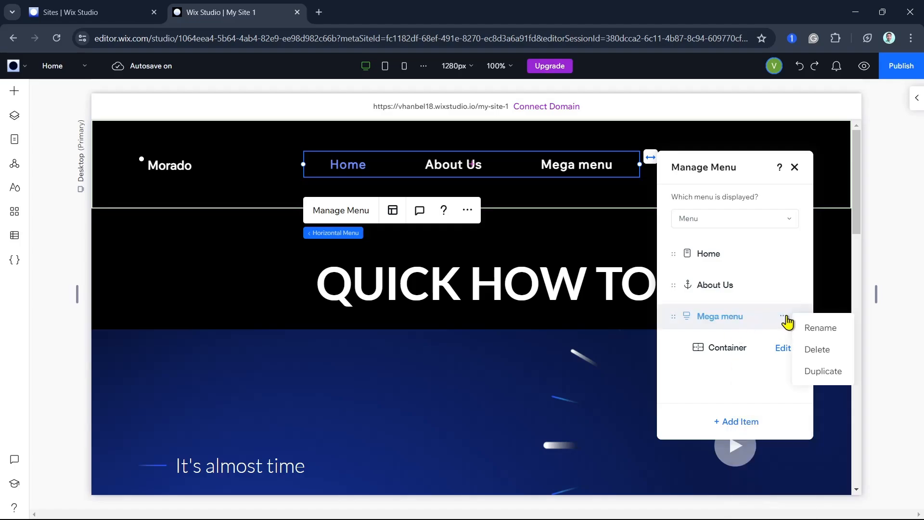
pyautogui.click(809, 331)
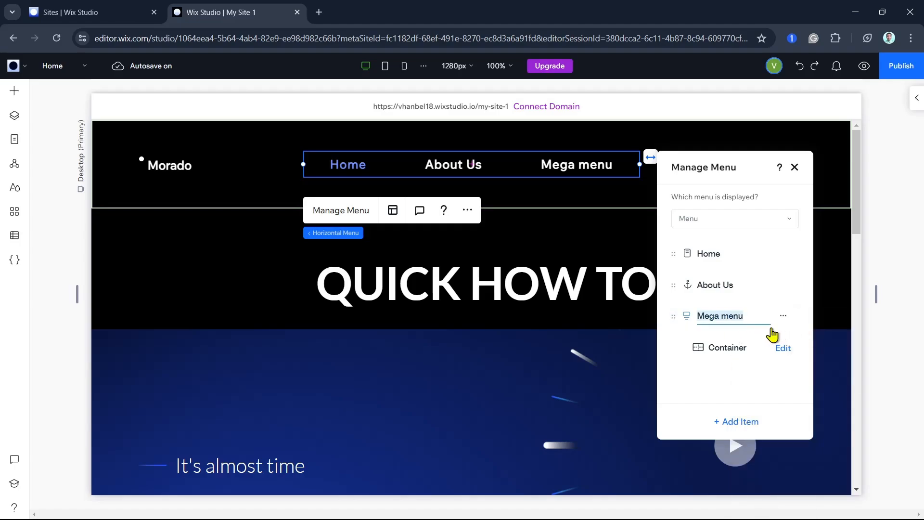
pyautogui.write('Contact Us')
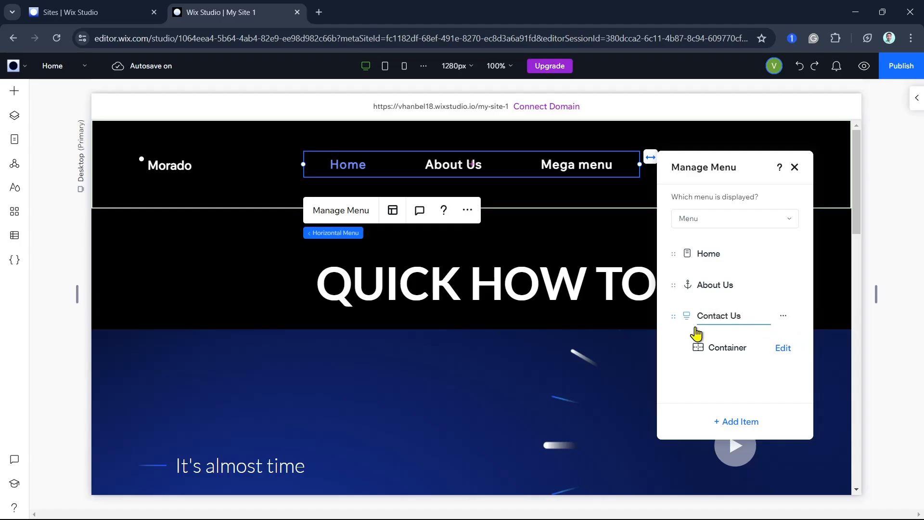
pyautogui.click(729, 378)
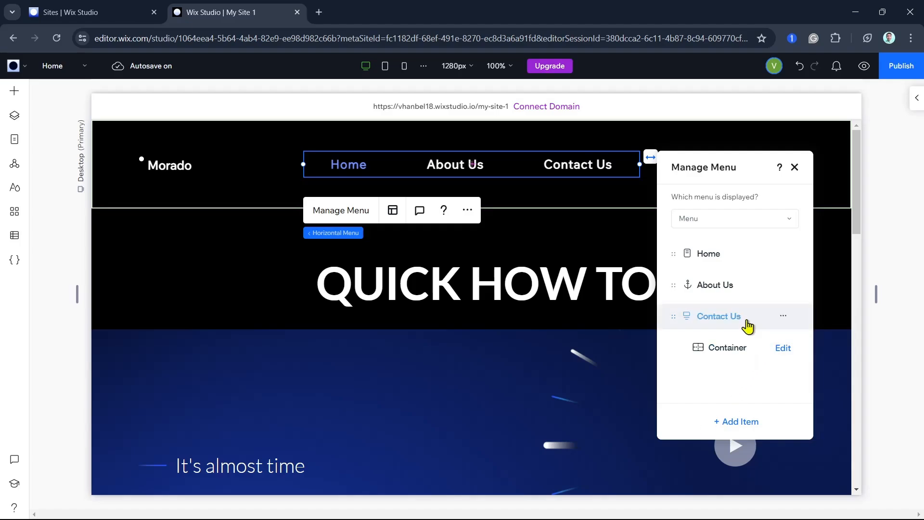
# Step: Add a submenu title named Location to the end of the header menu
pyautogui.click(748, 423)
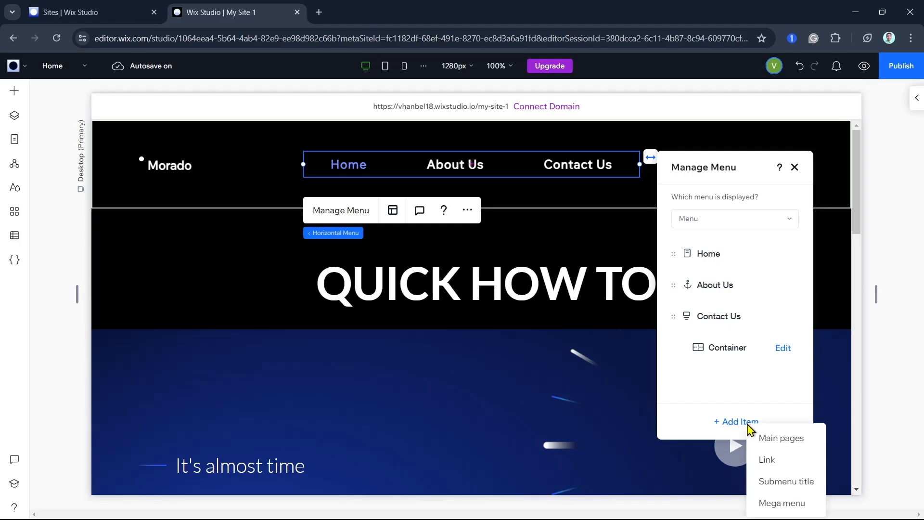
pyautogui.click(790, 482)
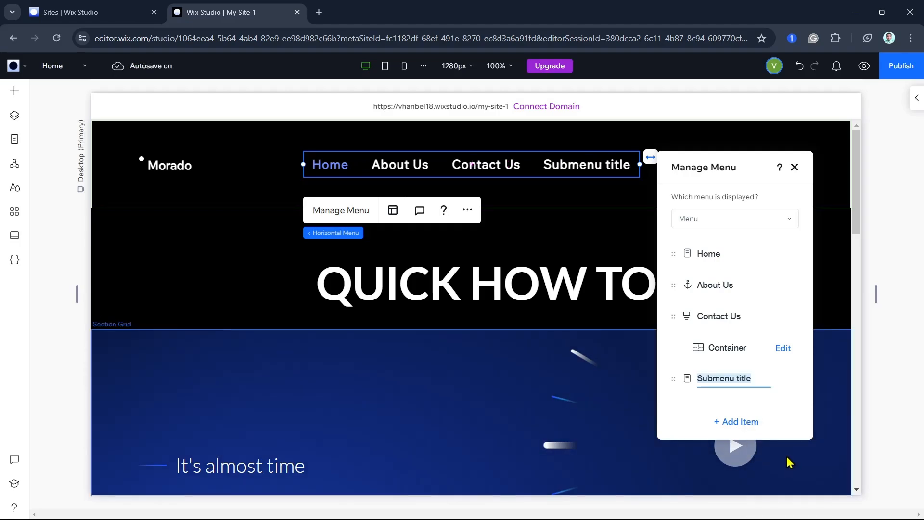
pyautogui.write('Location')
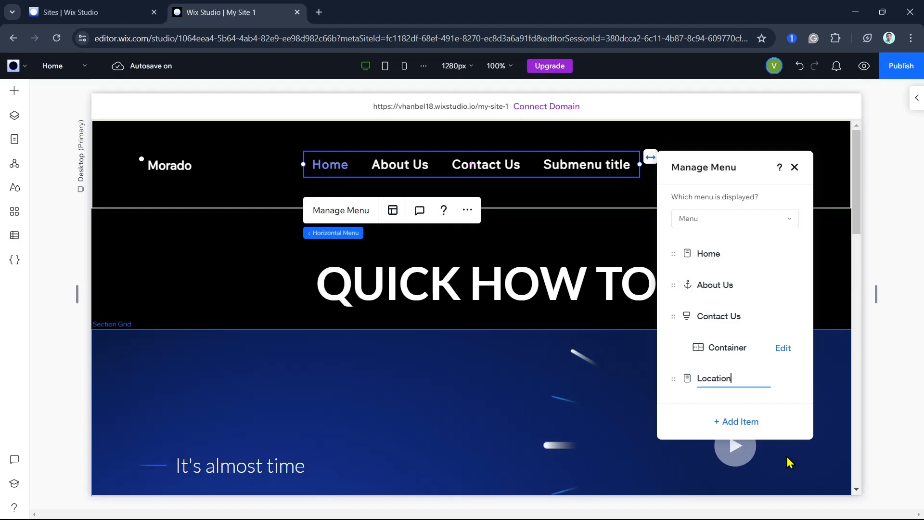
pyautogui.press('Return')
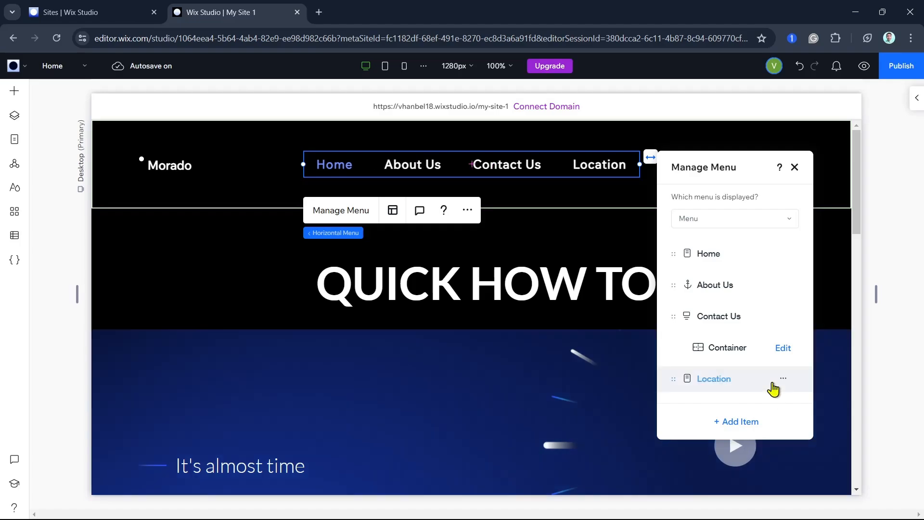
# Step: Start a new link item for the header menu and review the page, web address and anchor link types
pyautogui.click(755, 422)
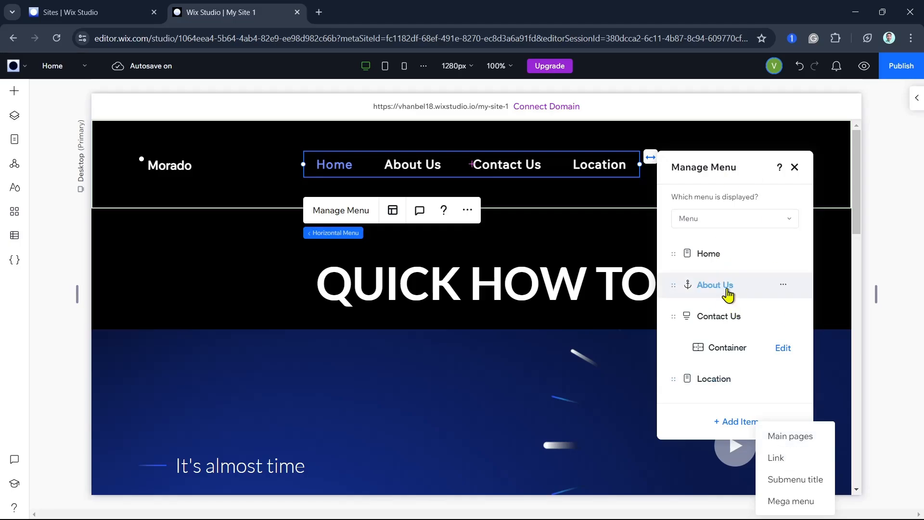
pyautogui.click(797, 459)
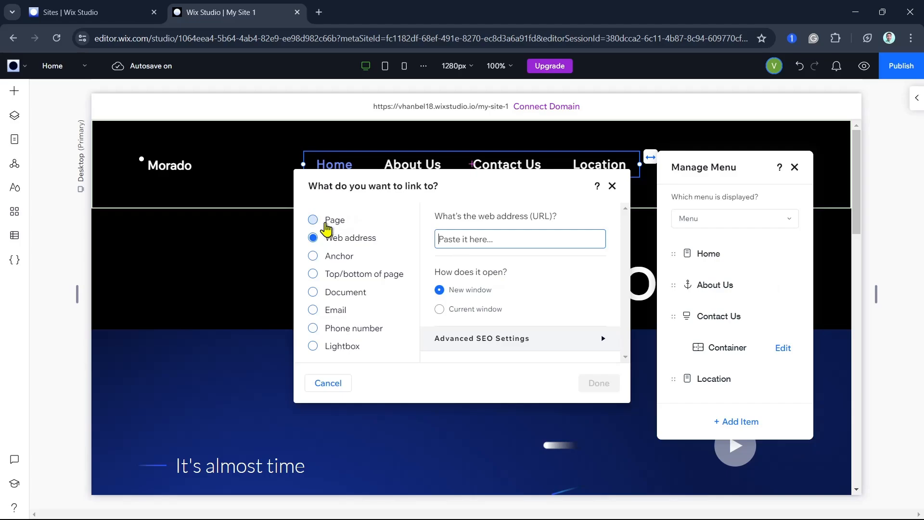
pyautogui.click(325, 227)
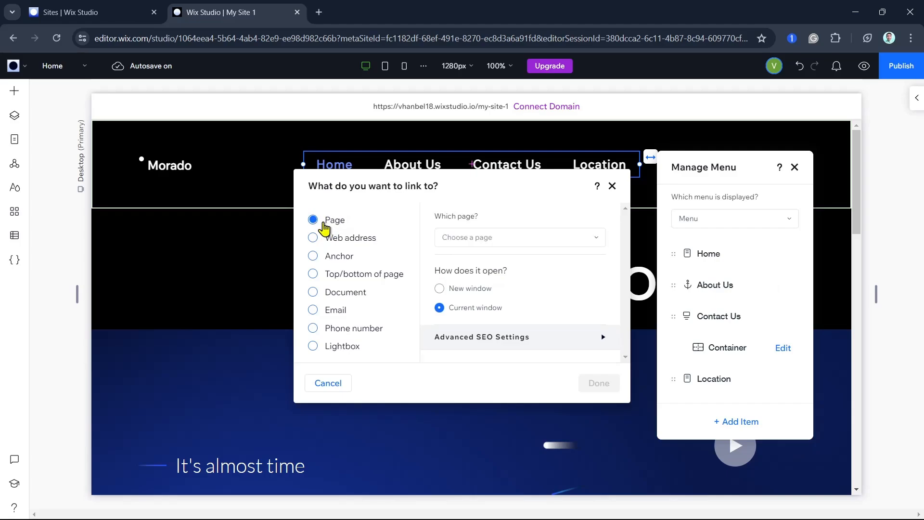
pyautogui.click(313, 238)
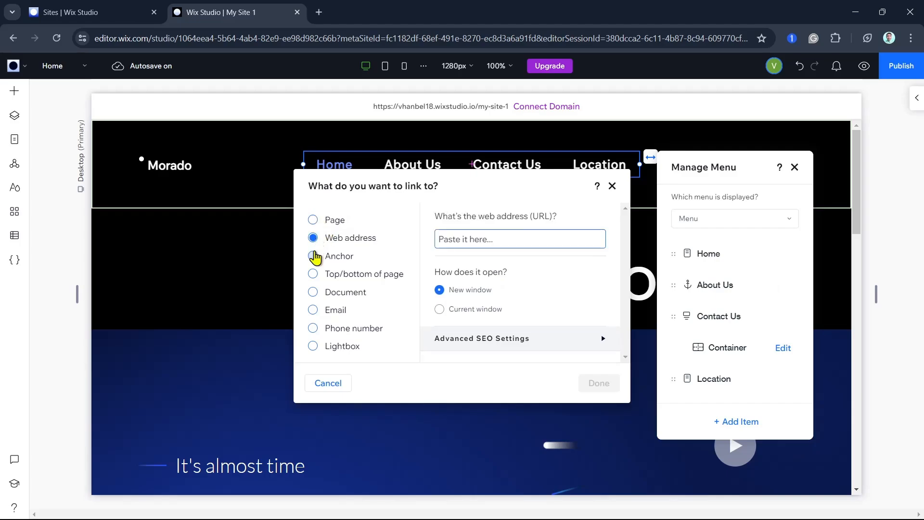
pyautogui.click(313, 256)
pyautogui.click(314, 223)
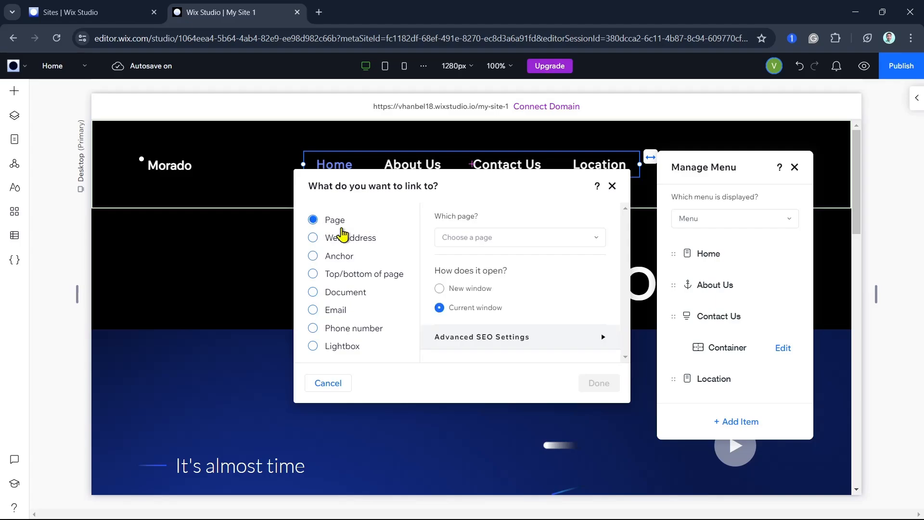
pyautogui.click(483, 237)
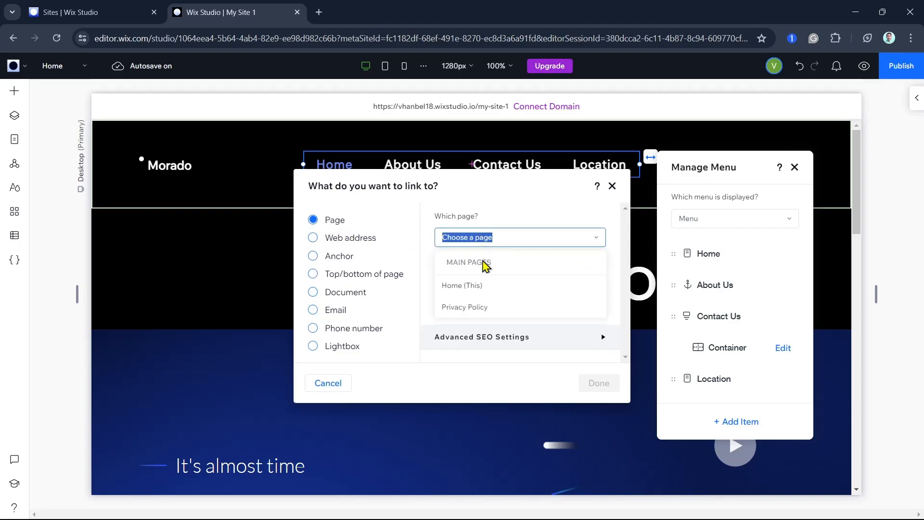
pyautogui.click(506, 243)
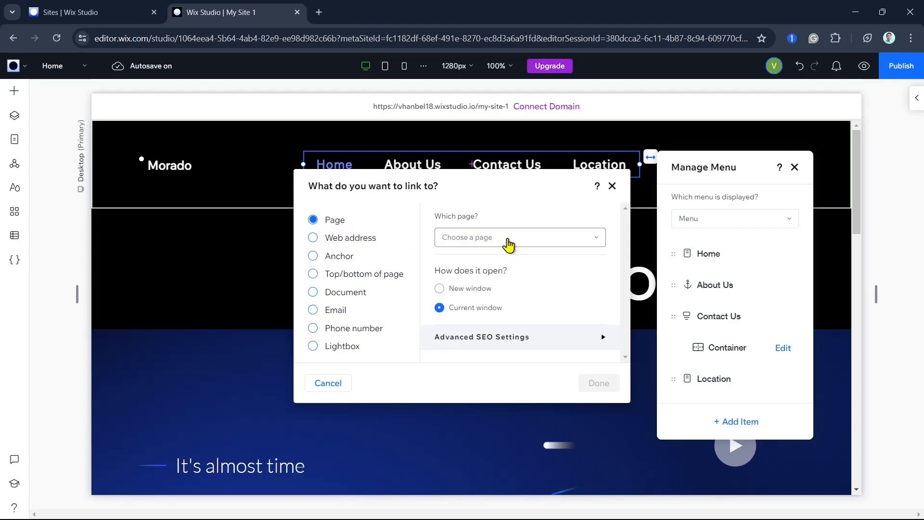
pyautogui.click(507, 243)
pyautogui.click(507, 243)
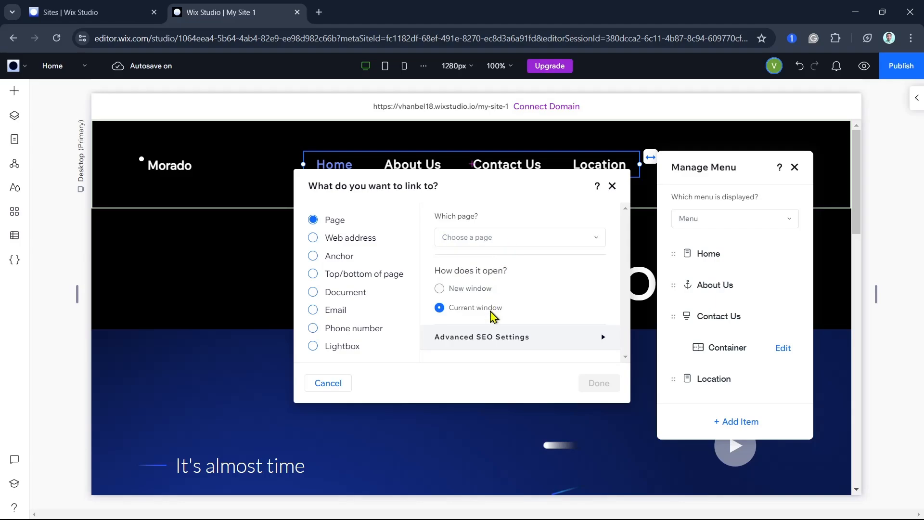
# Step: Try adding a menu link to the Home page that opens in a new window, and undo the addition
pyautogui.click(469, 289)
pyautogui.scroll(-1, 503, 344)
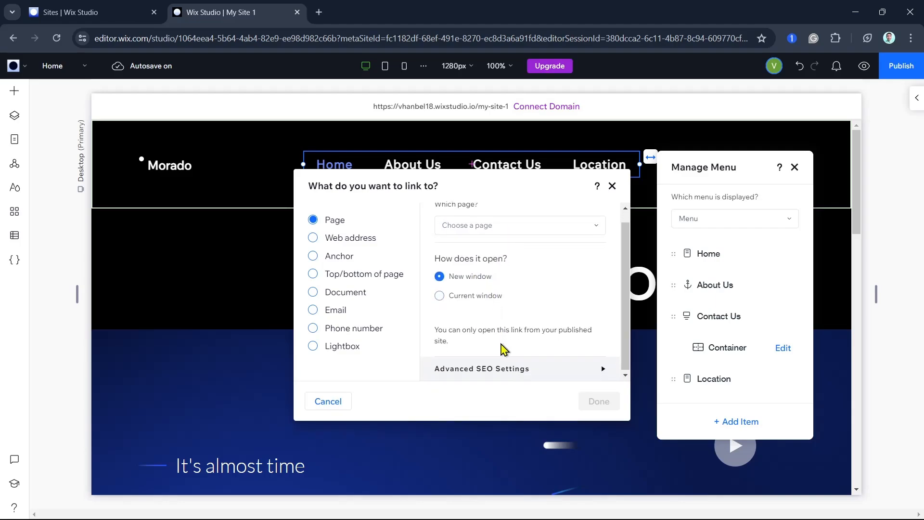
pyautogui.click(467, 233)
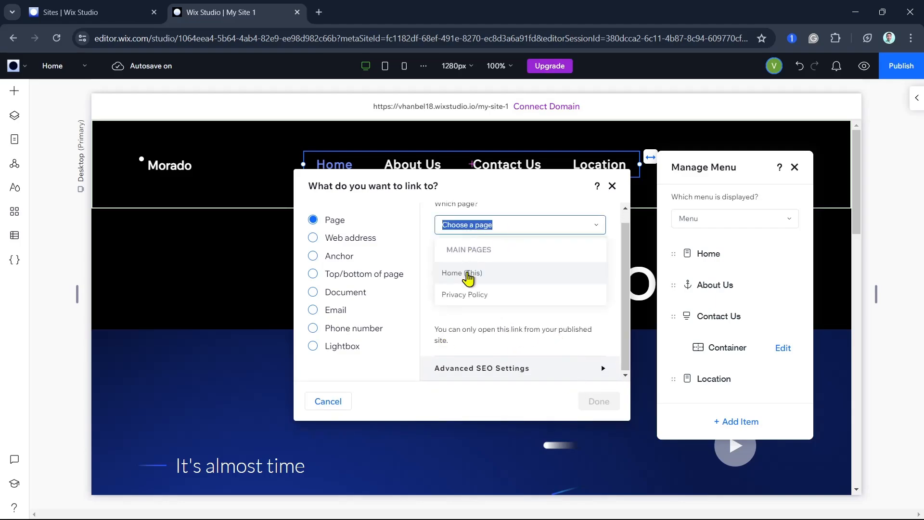
pyautogui.click(469, 272)
pyautogui.click(597, 402)
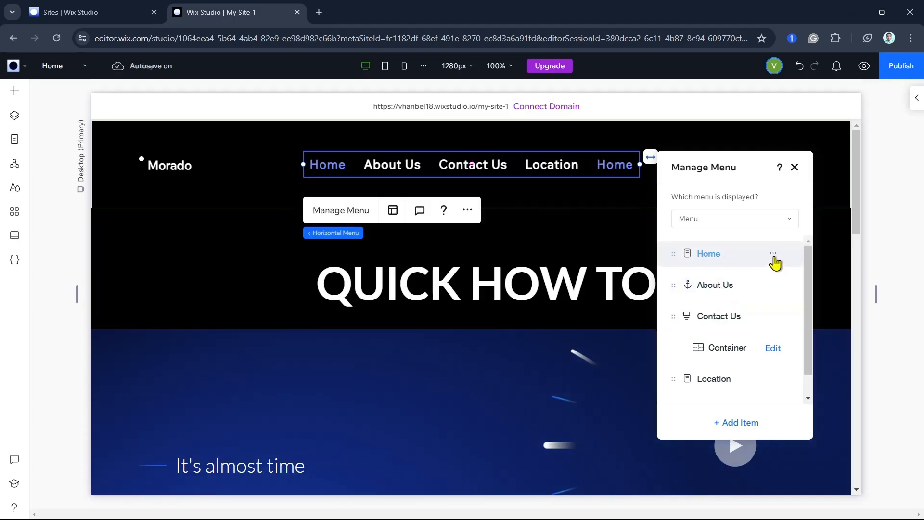
pyautogui.click(799, 65)
# Step: Nudge the horizontal menu slightly to the right within the header
pyautogui.moveTo(490, 164); pyautogui.dragTo(514, 171)
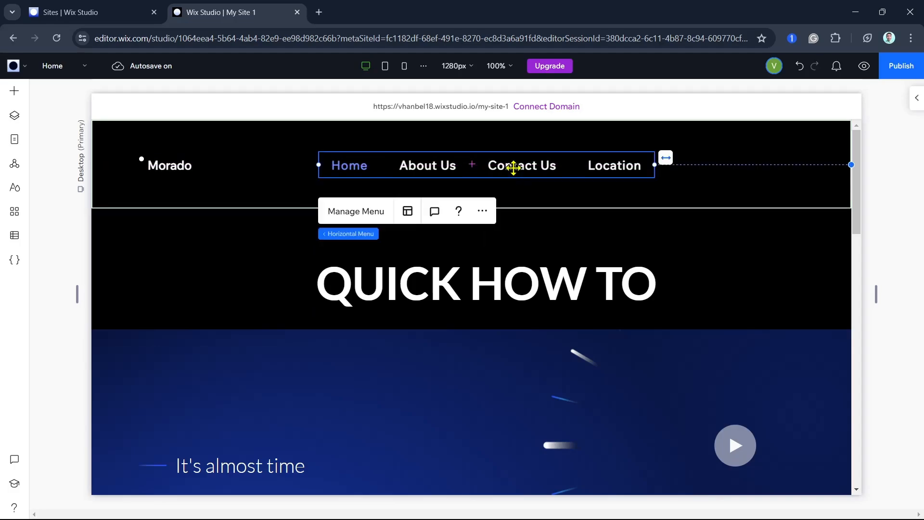
pyautogui.click(349, 212)
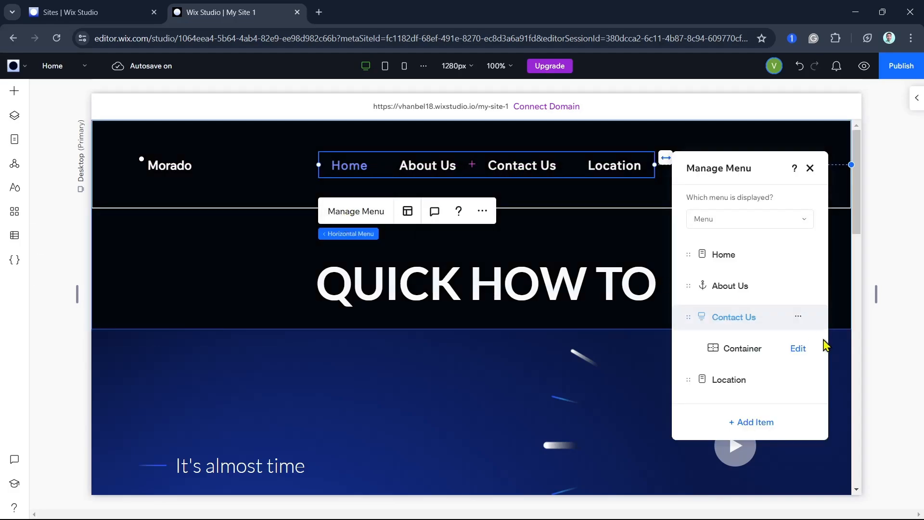
pyautogui.click(811, 169)
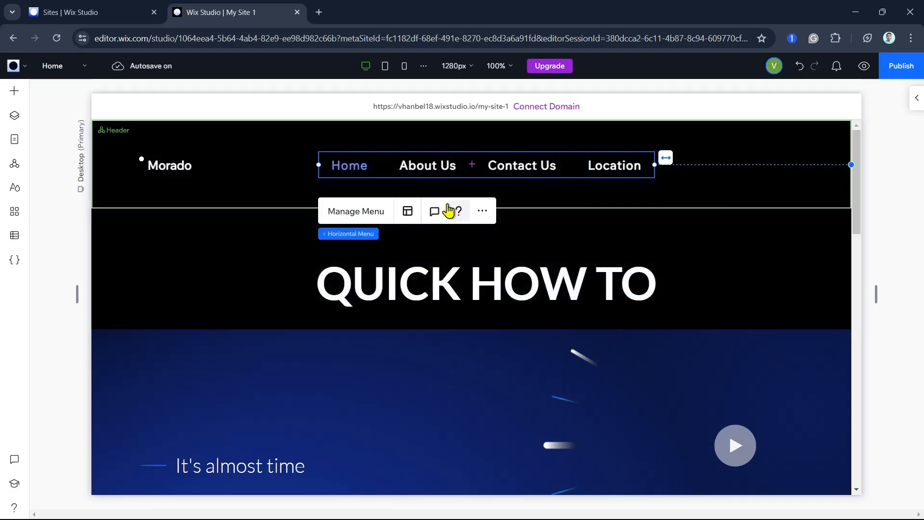
# Step: Set the horizontal spacing between the header menu's items to 58 px
pyautogui.click(408, 211)
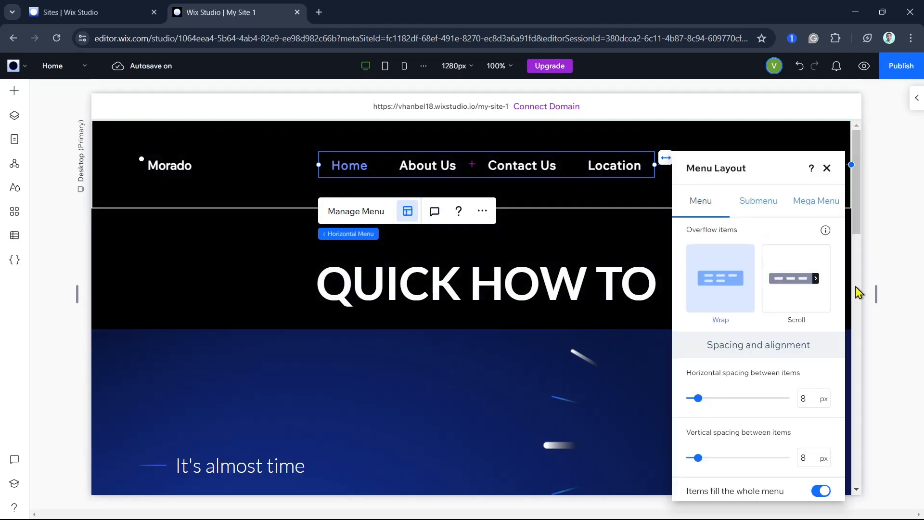
pyautogui.moveTo(698, 399); pyautogui.dragTo(736, 398)
pyautogui.click(772, 404)
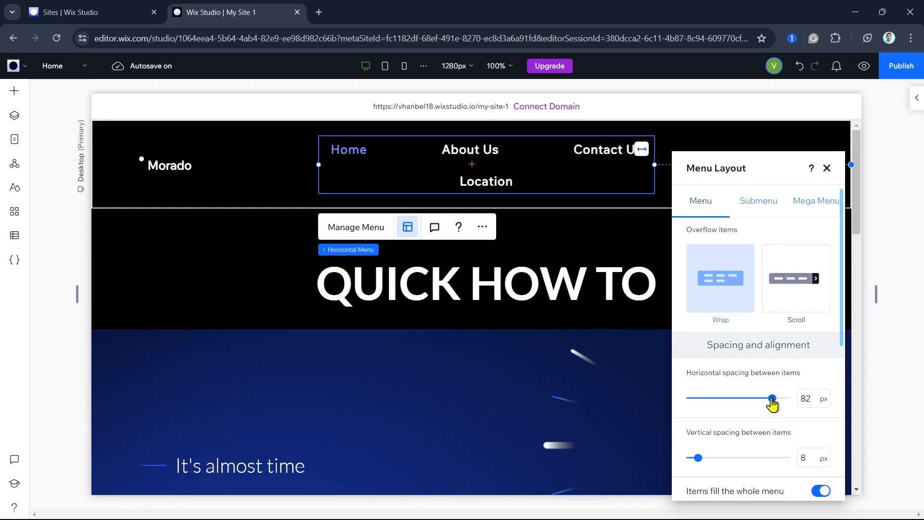
pyautogui.moveTo(772, 404); pyautogui.dragTo(724, 399)
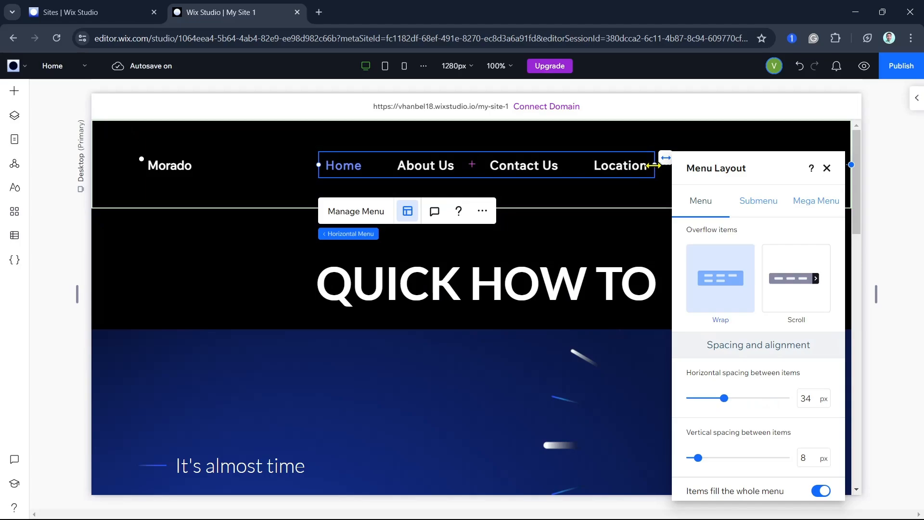
pyautogui.moveTo(723, 398); pyautogui.dragTo(747, 403)
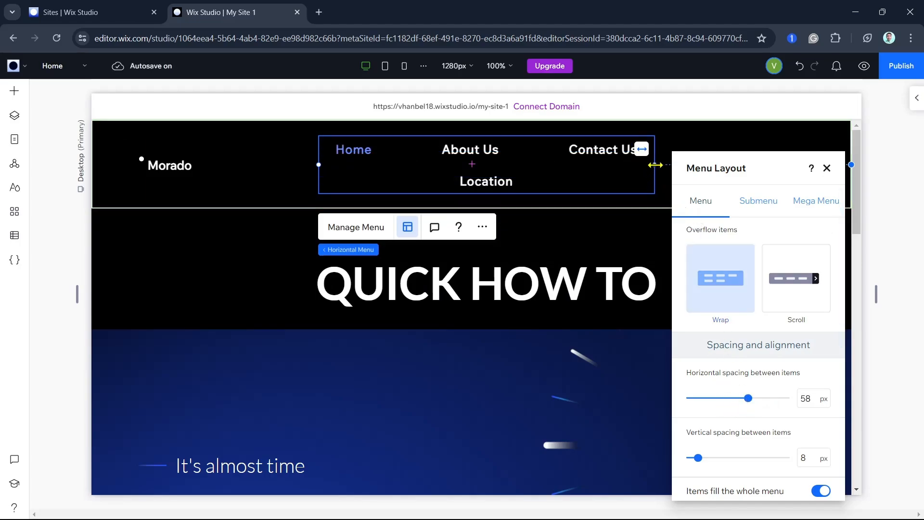
# Step: Widen the horizontal menu to about 630 px and move it close to the header's right edge
pyautogui.moveTo(655, 165); pyautogui.dragTo(697, 162)
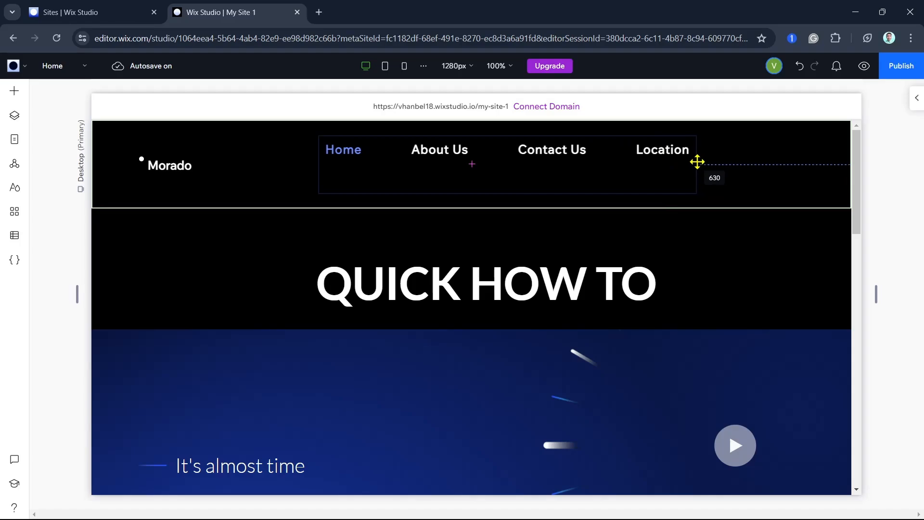
pyautogui.click(552, 164)
pyautogui.moveTo(551, 164); pyautogui.dragTo(668, 164)
pyautogui.moveTo(675, 164); pyautogui.dragTo(668, 165)
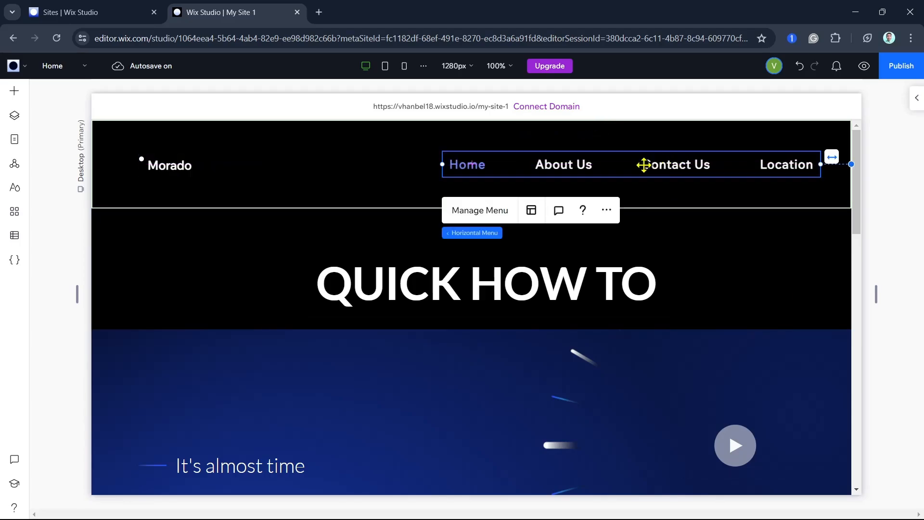
# Step: Try left and right text alignment in the menu layout and restore centre alignment
pyautogui.click(531, 209)
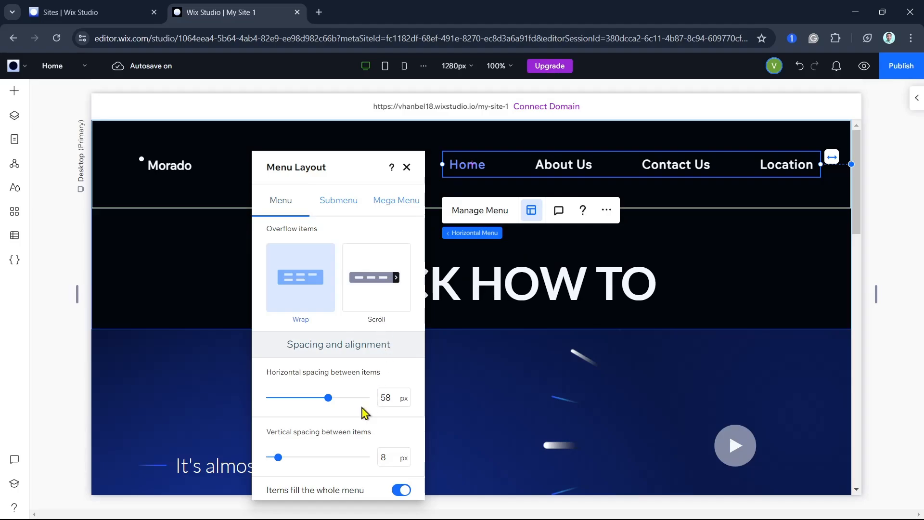
pyautogui.scroll(-4, 344, 424)
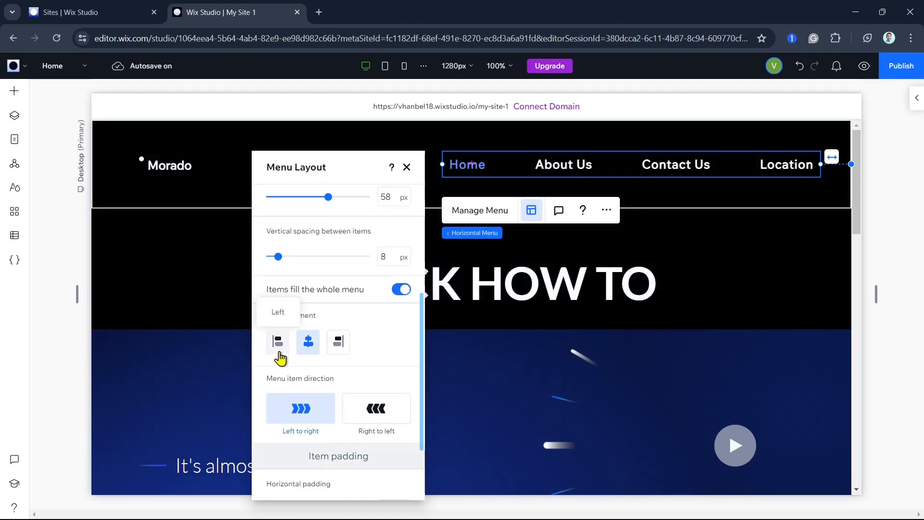
pyautogui.click(278, 341)
pyautogui.click(338, 343)
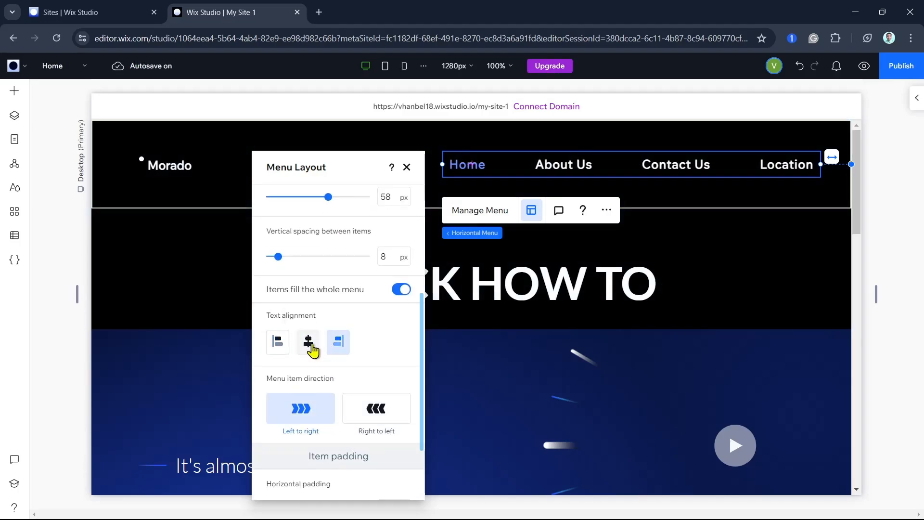
pyautogui.click(308, 342)
# Step: Try the right-to-left menu item direction and restore the left-to-right direction
pyautogui.scroll(-2, 312, 350)
pyautogui.click(367, 332)
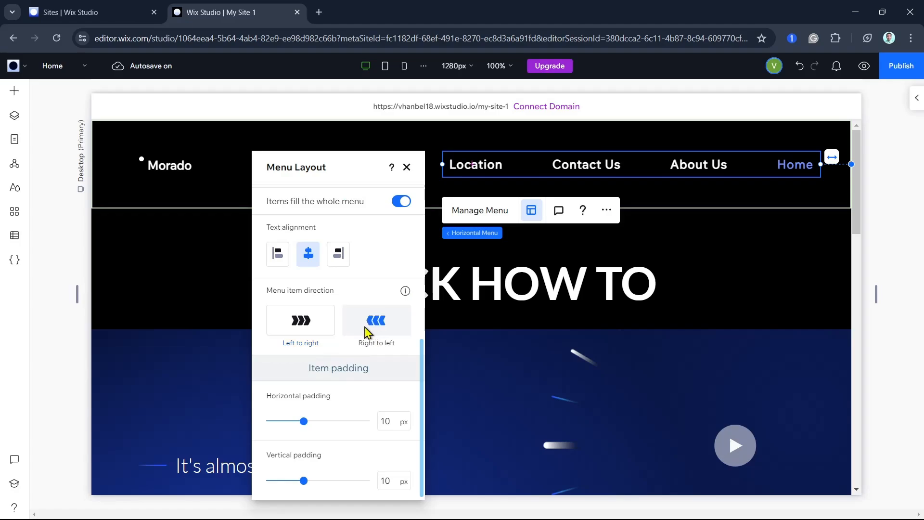
pyautogui.click(300, 322)
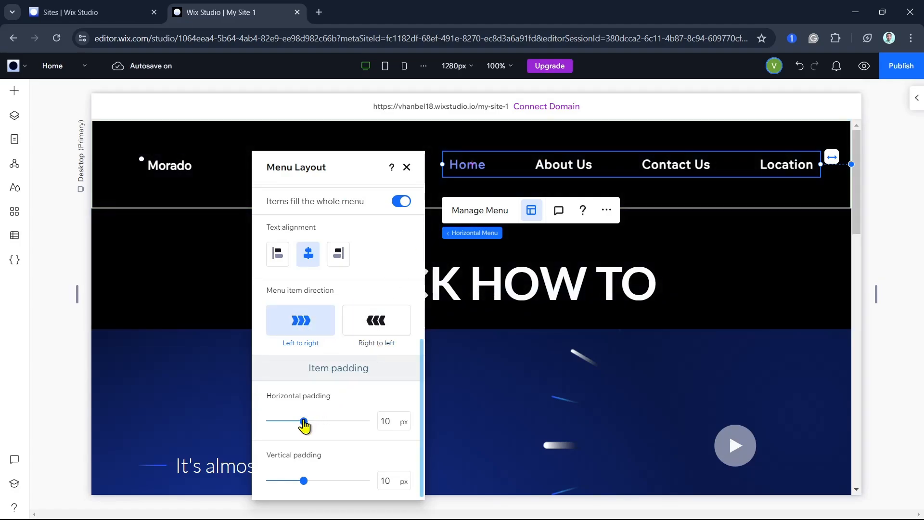
pyautogui.moveTo(303, 423)
pyautogui.mouseDown()
pyautogui.moveTo(368, 433)
pyautogui.moveTo(308, 434)
pyautogui.mouseUp()
pyautogui.click(407, 167)
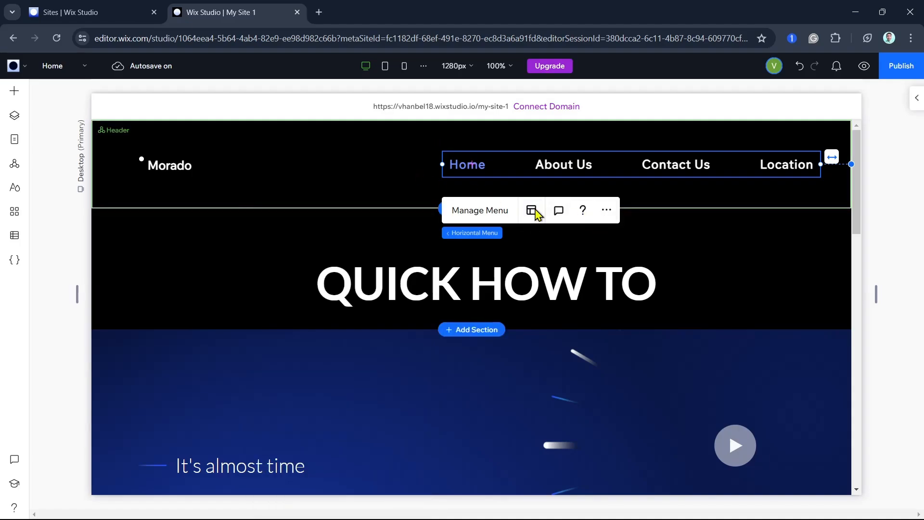
pyautogui.click(606, 217)
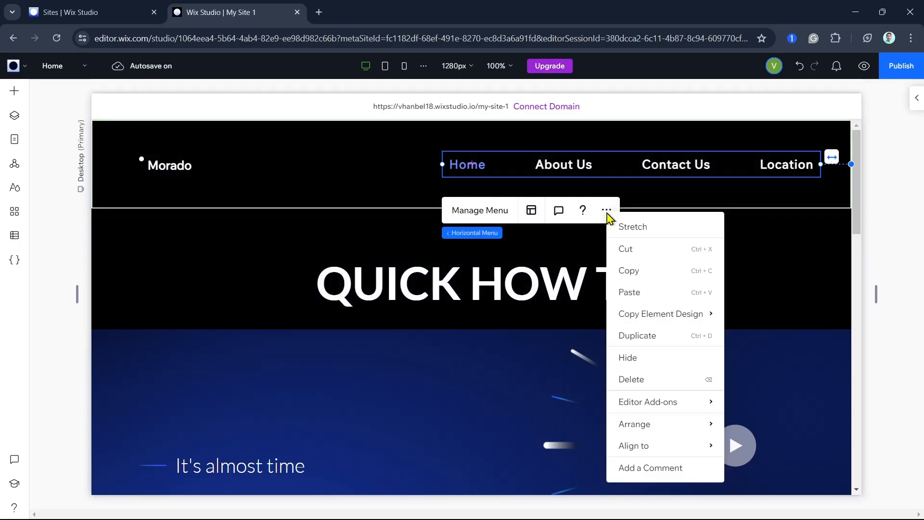
pyautogui.moveTo(660, 413)
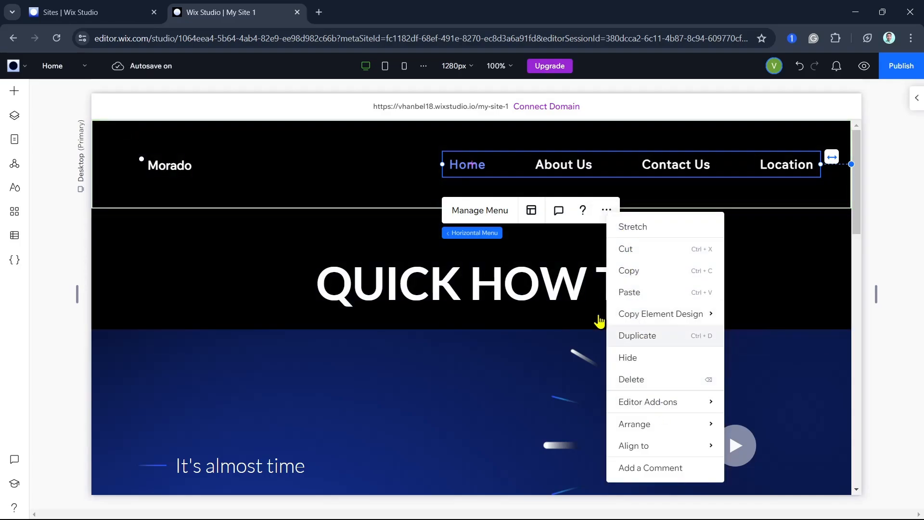
# Step: Try placing About Us after Contact Us in the header menu's item order and move it back
pyautogui.click(475, 210)
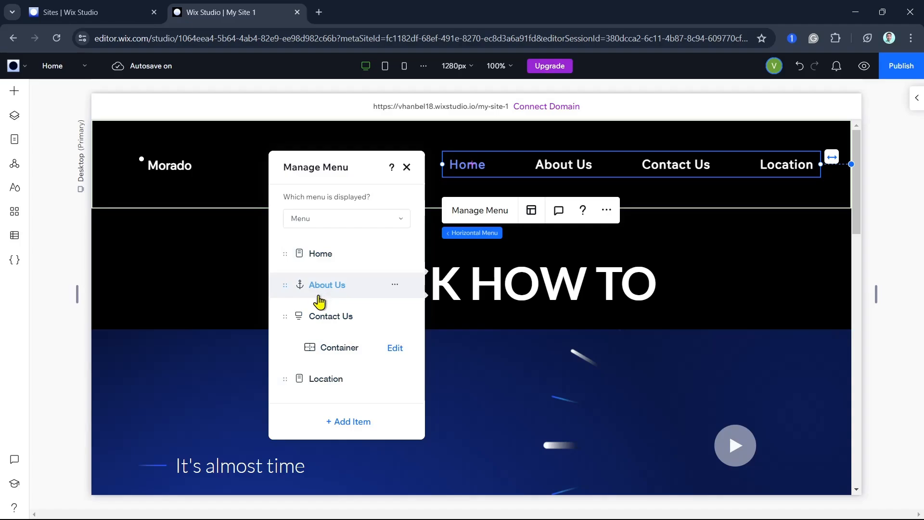
pyautogui.moveTo(284, 284); pyautogui.dragTo(287, 319)
pyautogui.moveTo(284, 284); pyautogui.dragTo(282, 343)
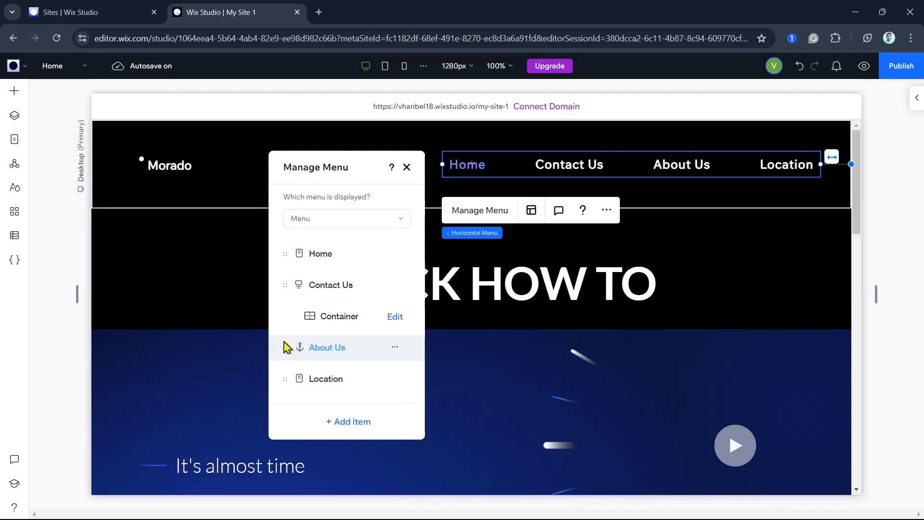
pyautogui.moveTo(284, 347); pyautogui.dragTo(283, 288)
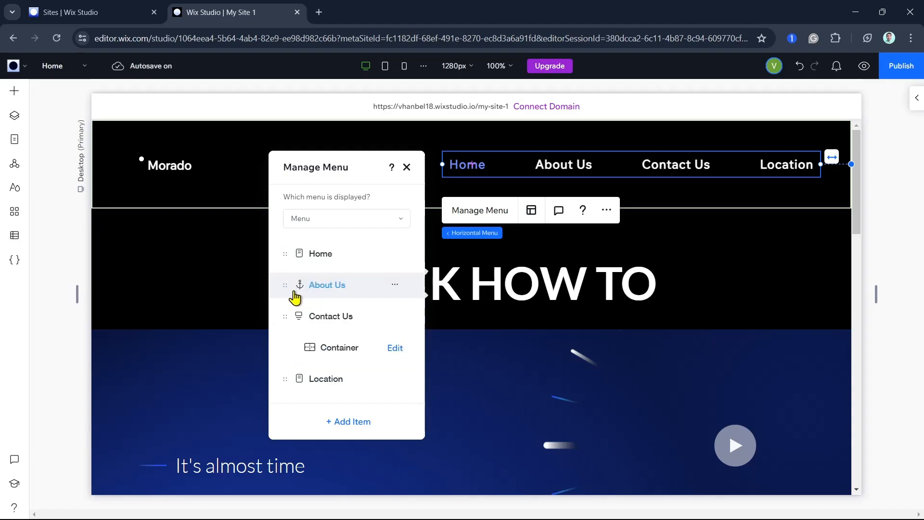
pyautogui.moveTo(287, 316); pyautogui.dragTo(316, 323)
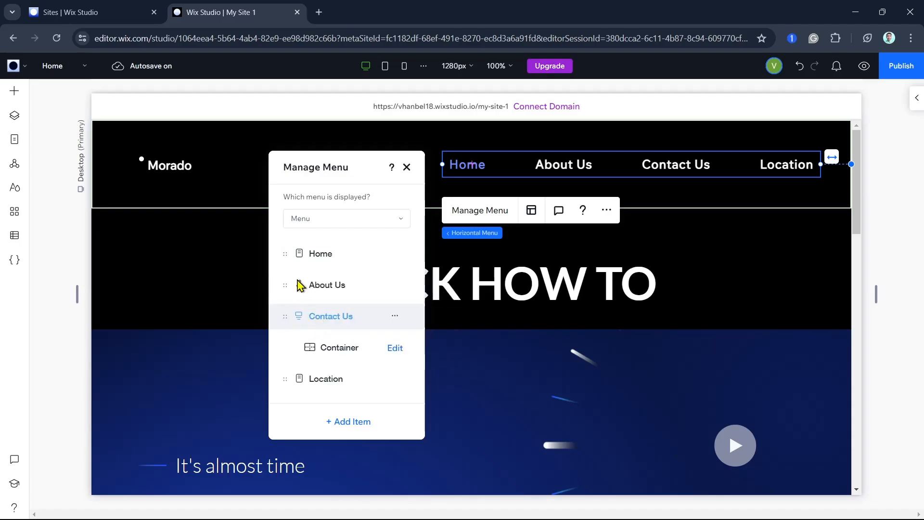
# Step: Review the Home item's page, web address and window-opening link options in the menu, then close them without saving
pyautogui.click(395, 254)
pyautogui.click(429, 265)
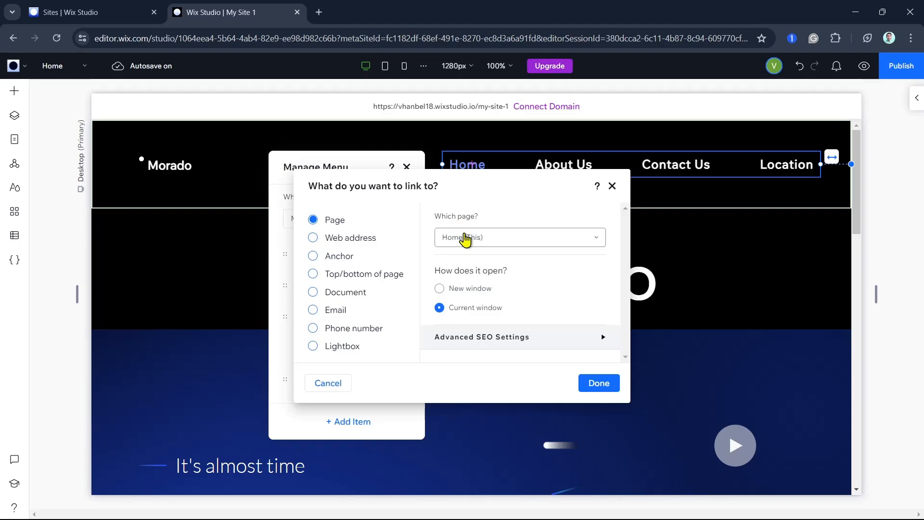
pyautogui.click(462, 236)
pyautogui.click(476, 288)
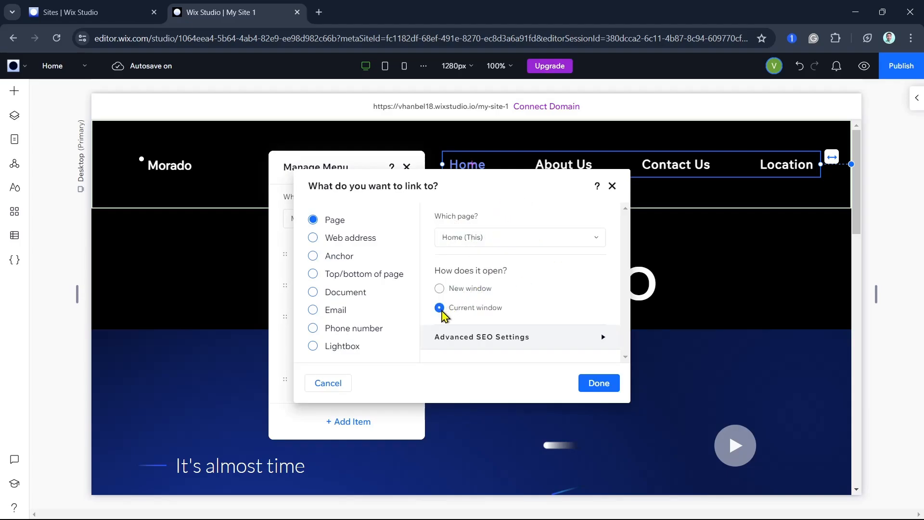
pyautogui.click(313, 238)
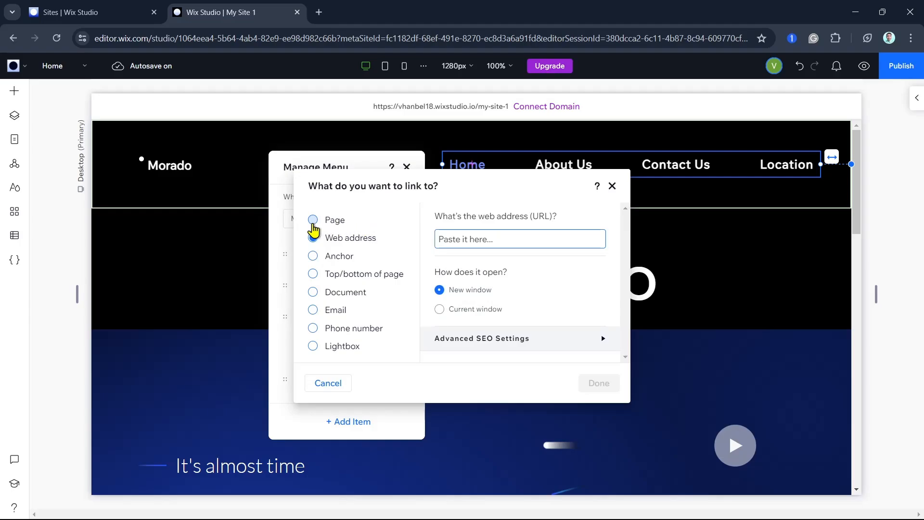
pyautogui.click(313, 224)
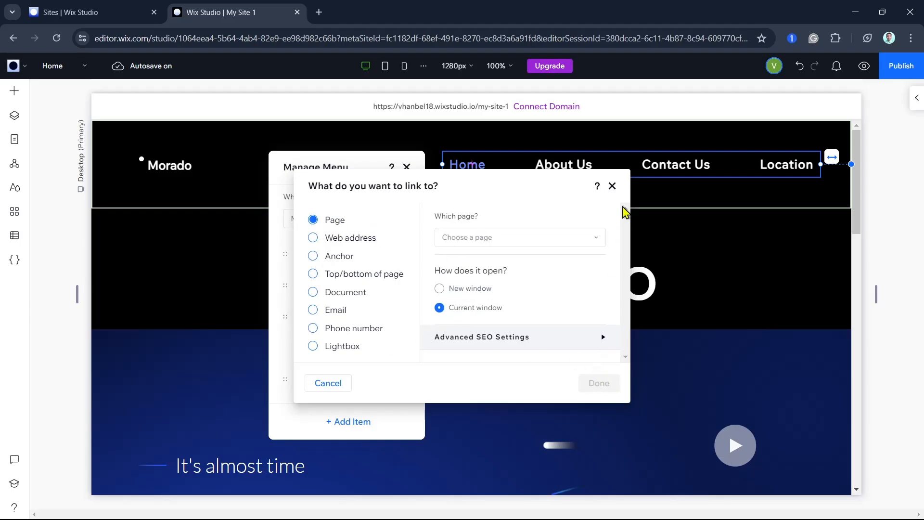
pyautogui.click(612, 187)
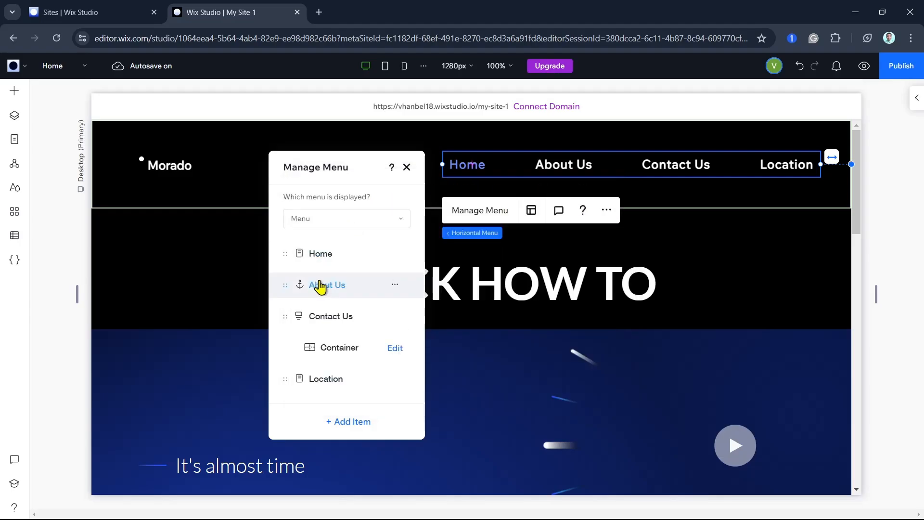
# Step: Check which site pages the About Us menu item can link to and dismiss its link settings without saving
pyautogui.click(395, 284)
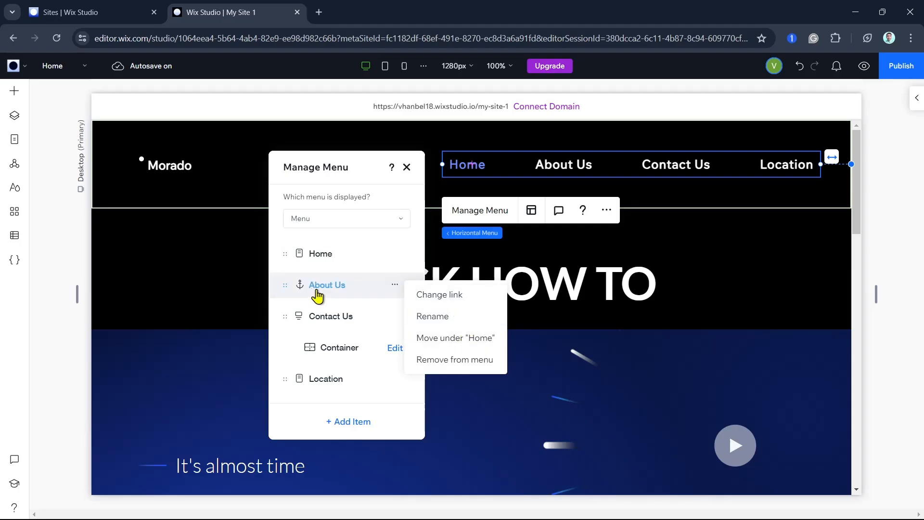
pyautogui.click(457, 295)
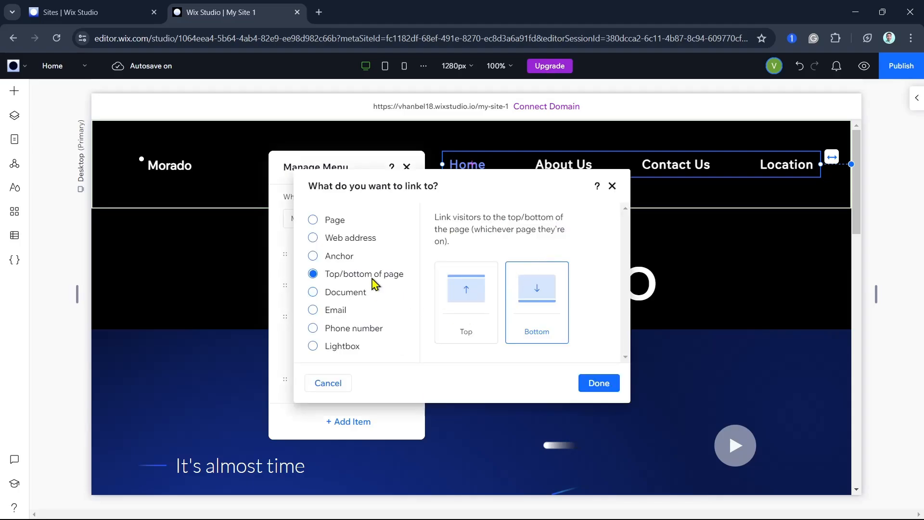
pyautogui.click(313, 220)
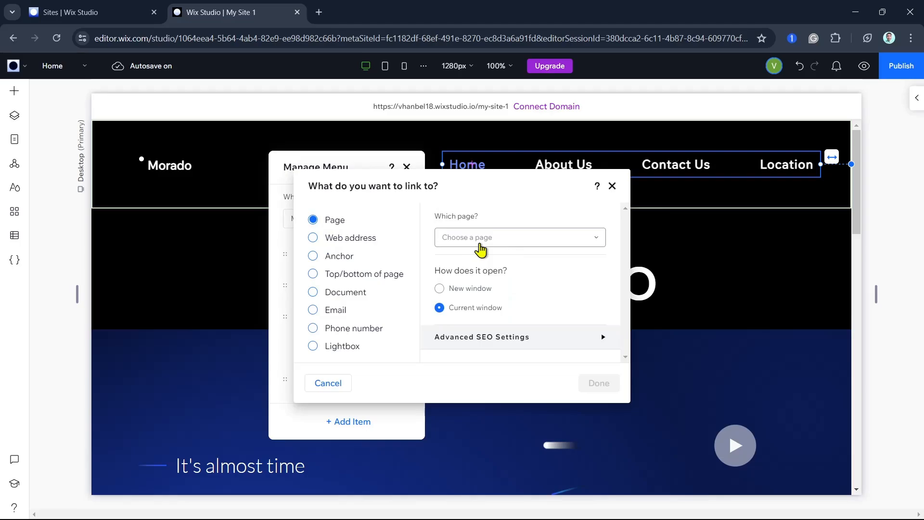
pyautogui.click(479, 244)
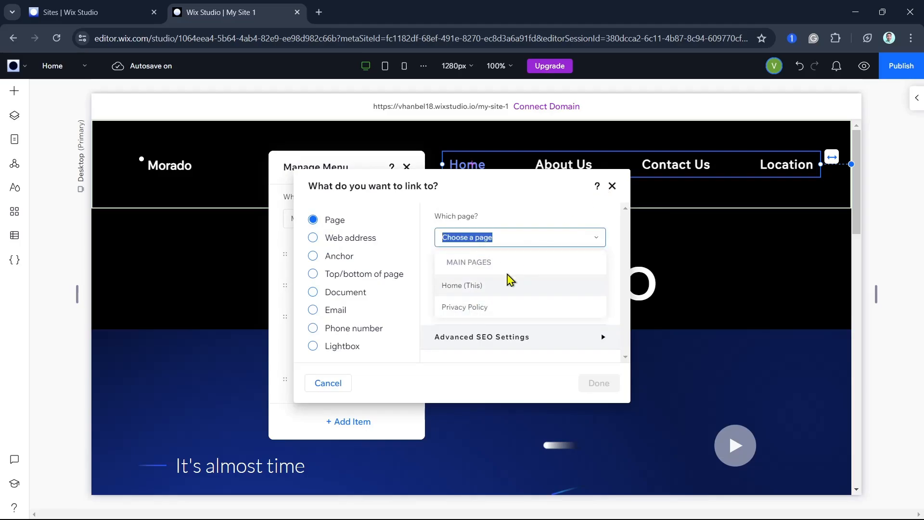
pyautogui.click(608, 186)
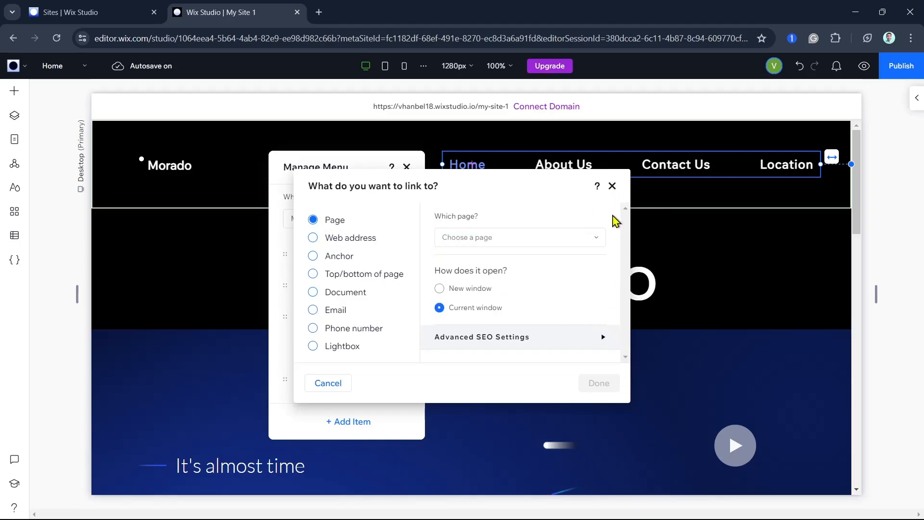
pyautogui.click(611, 187)
pyautogui.click(311, 321)
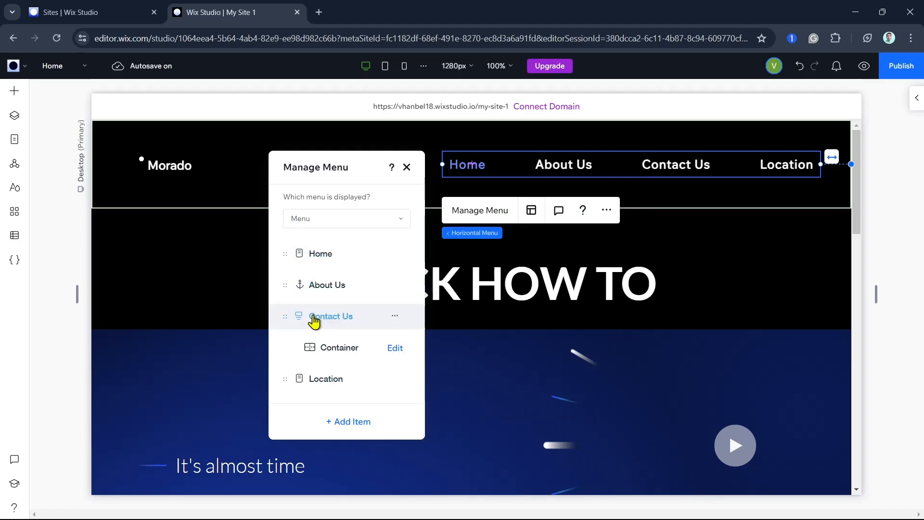
pyautogui.click(331, 254)
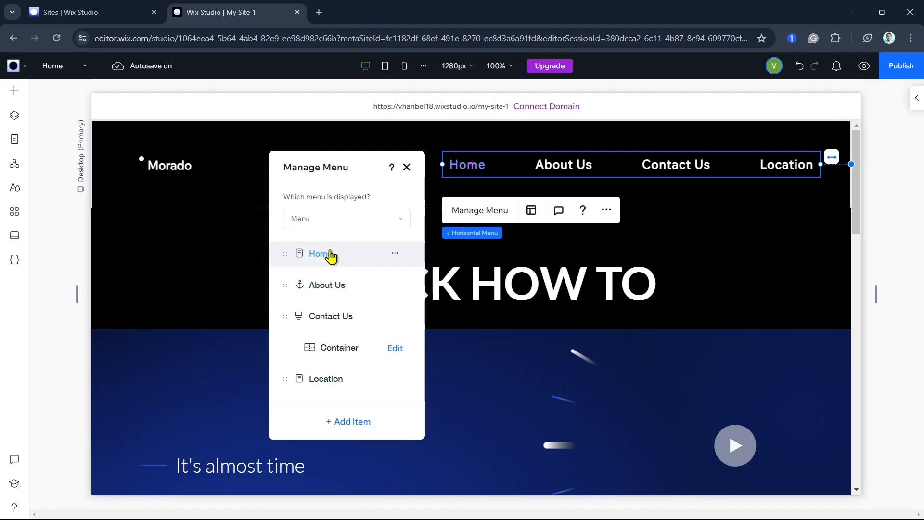